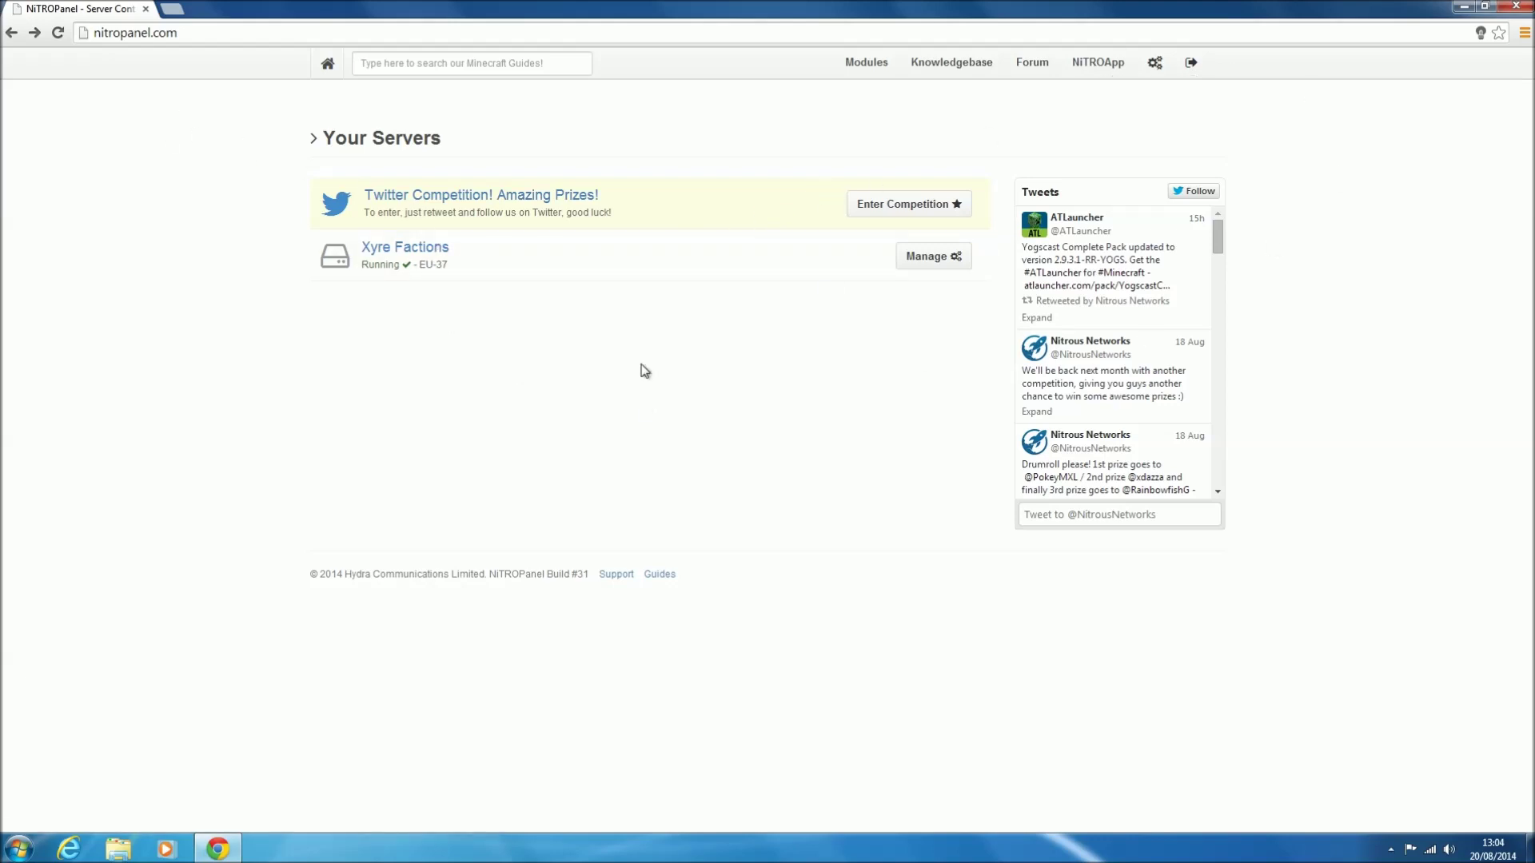
# Open the account settings and go to the Sub Users section.
pyautogui.click(1156, 63)
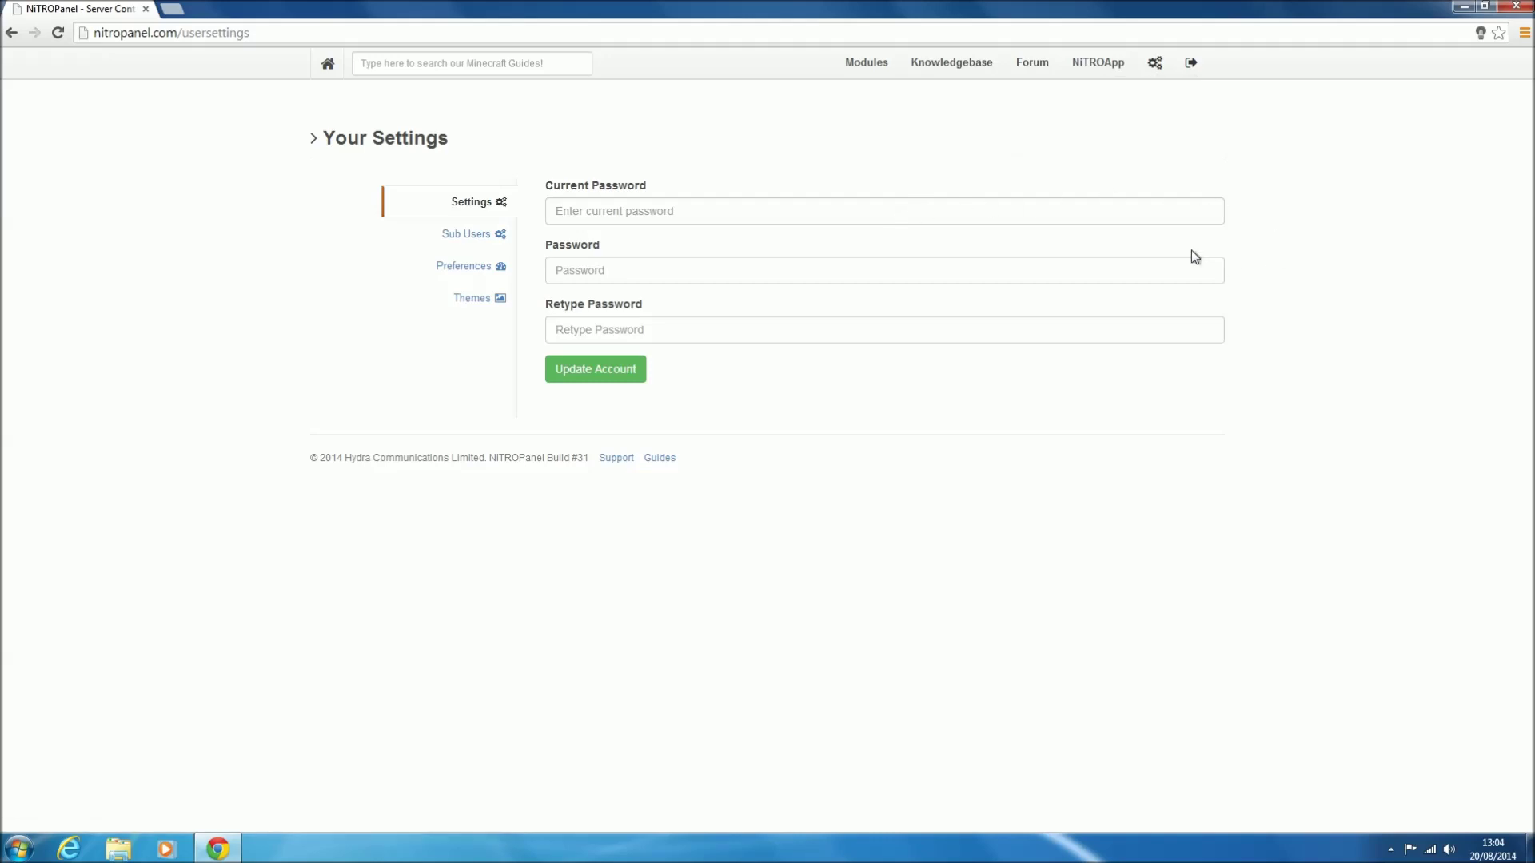
pyautogui.click(494, 238)
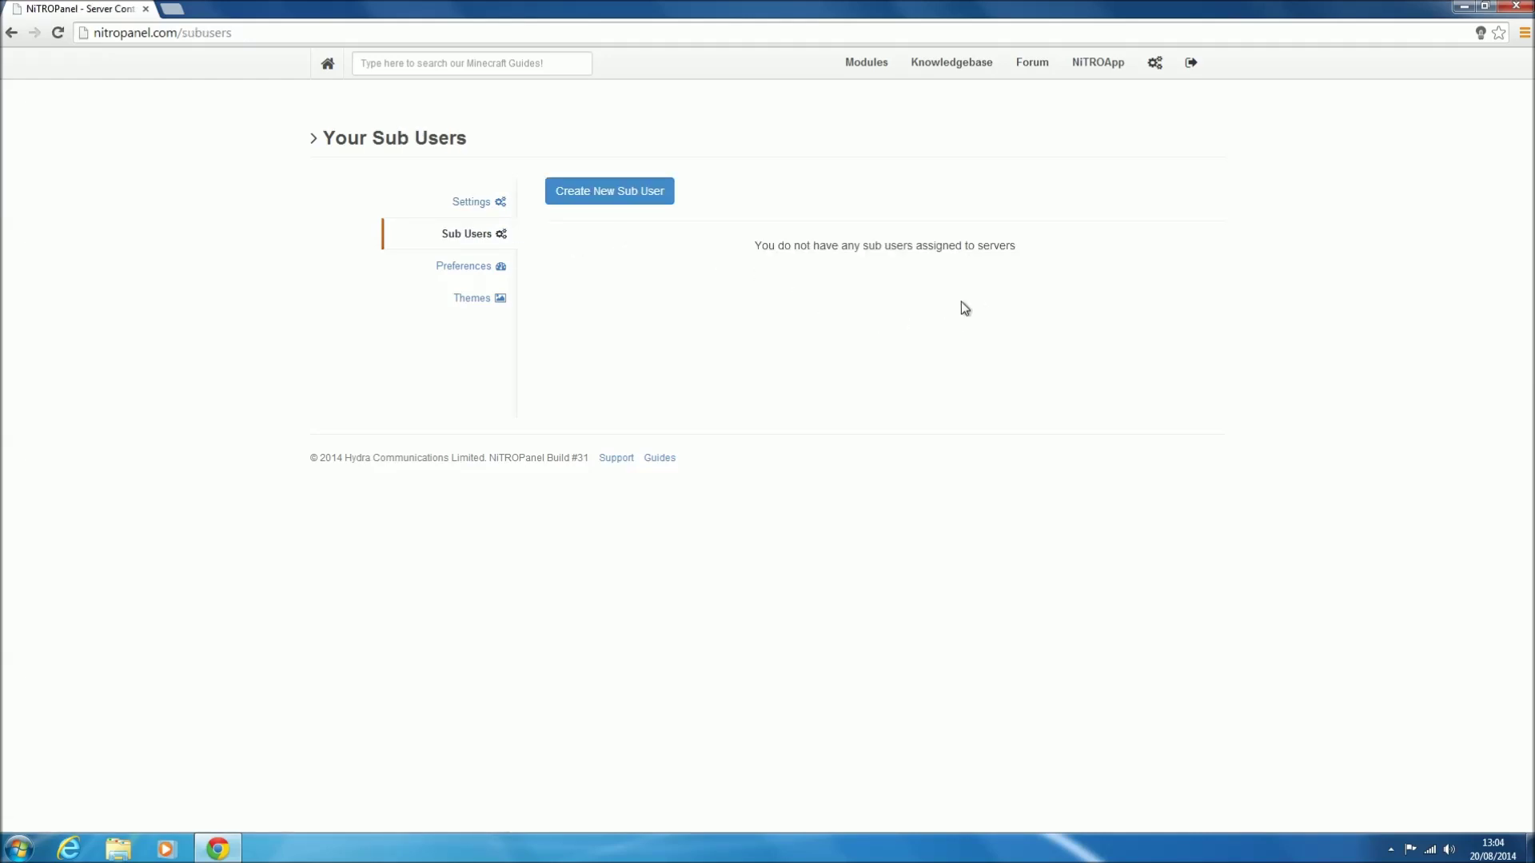
pyautogui.click(653, 192)
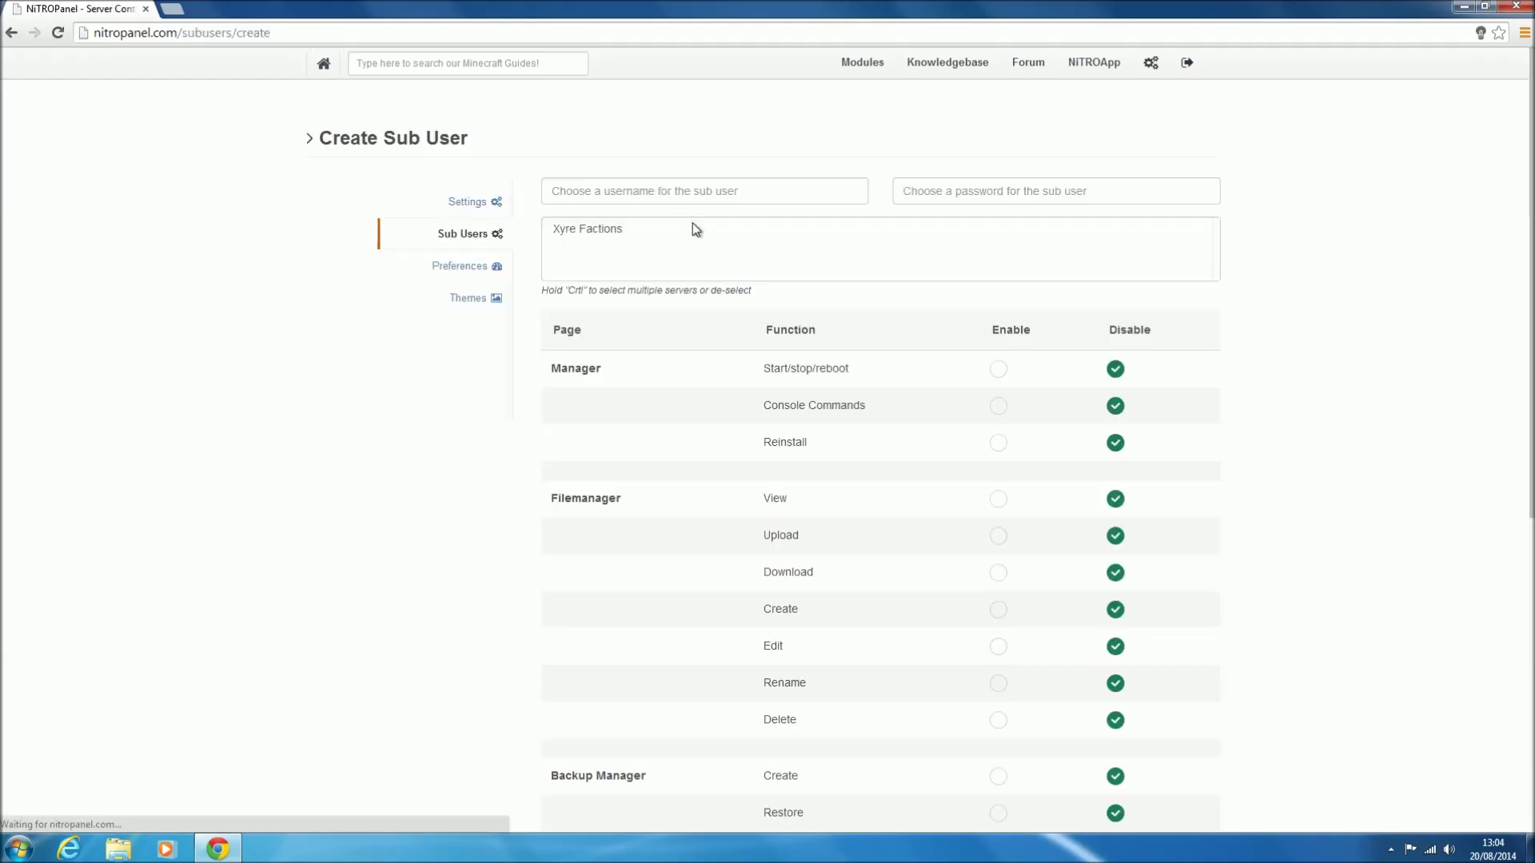
pyautogui.scroll(-7, 723, 247)
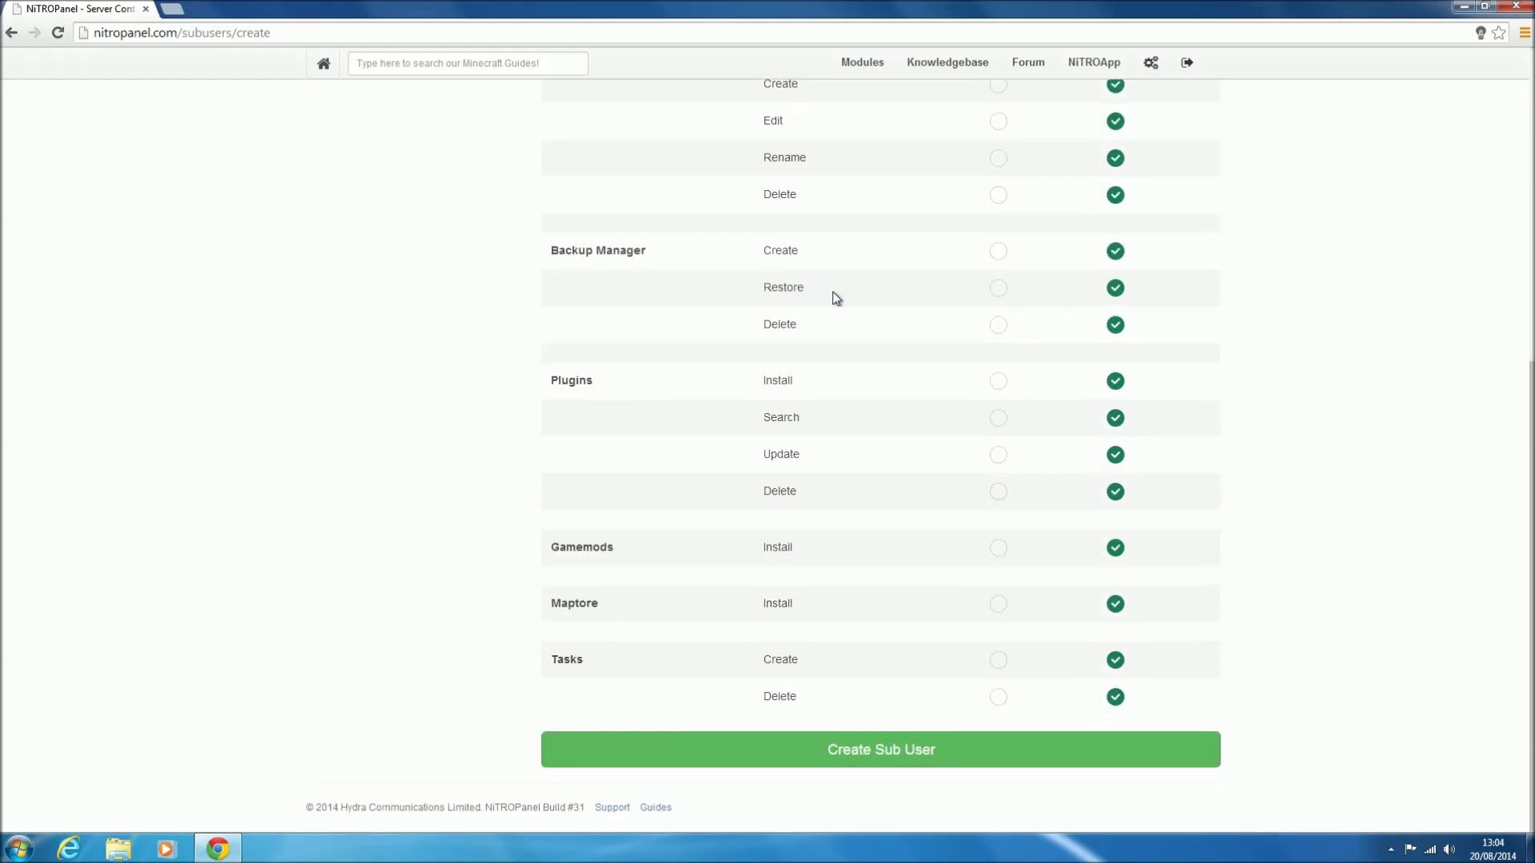
pyautogui.scroll(6, 836, 300)
pyautogui.scroll(1, 829, 304)
pyautogui.scroll(-7, 825, 301)
pyautogui.scroll(7, 840, 301)
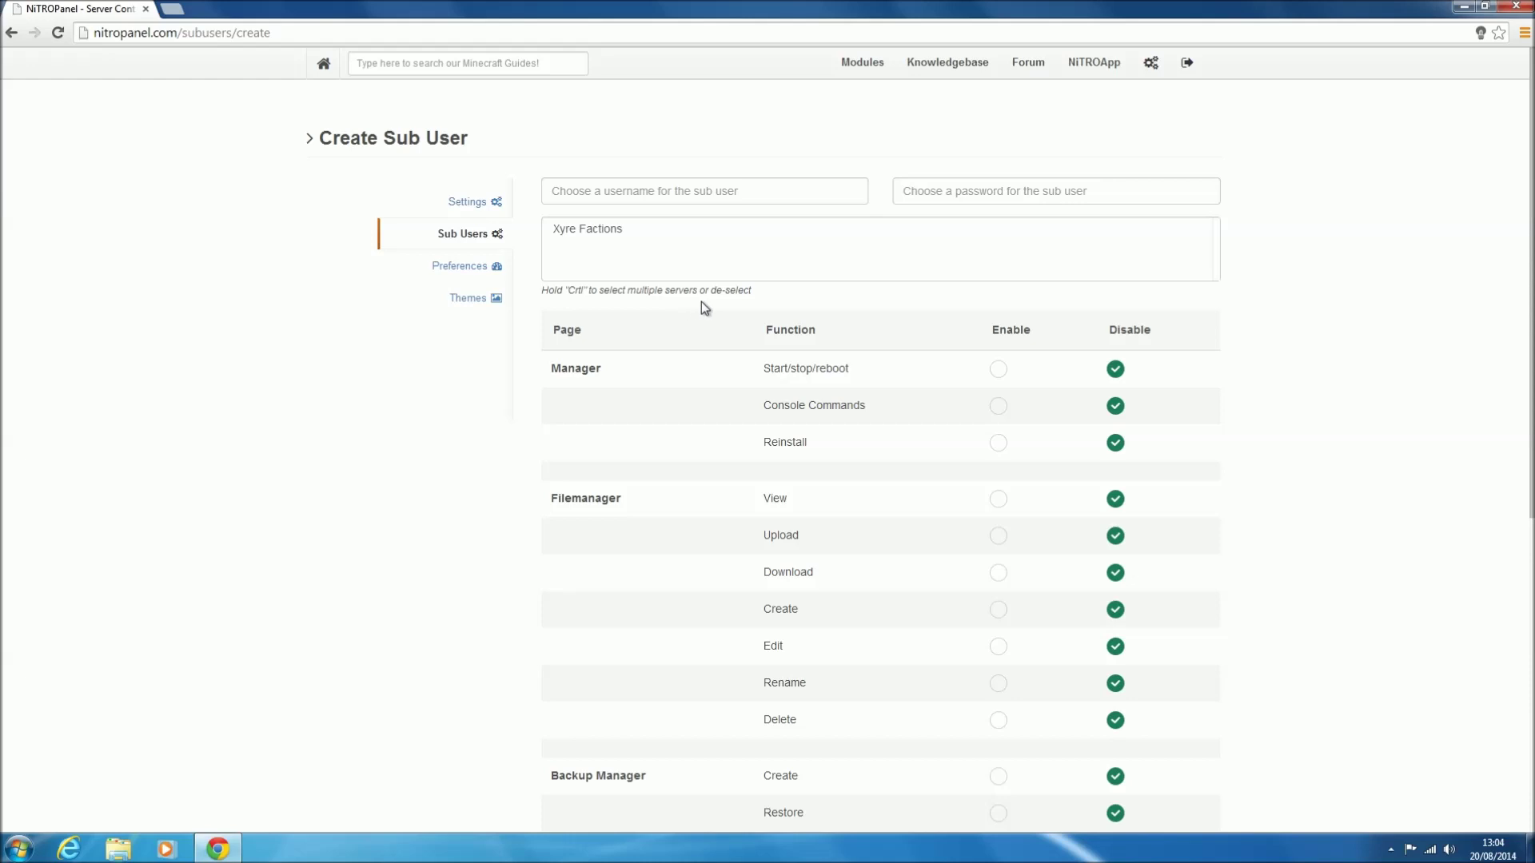
pyautogui.click(799, 191)
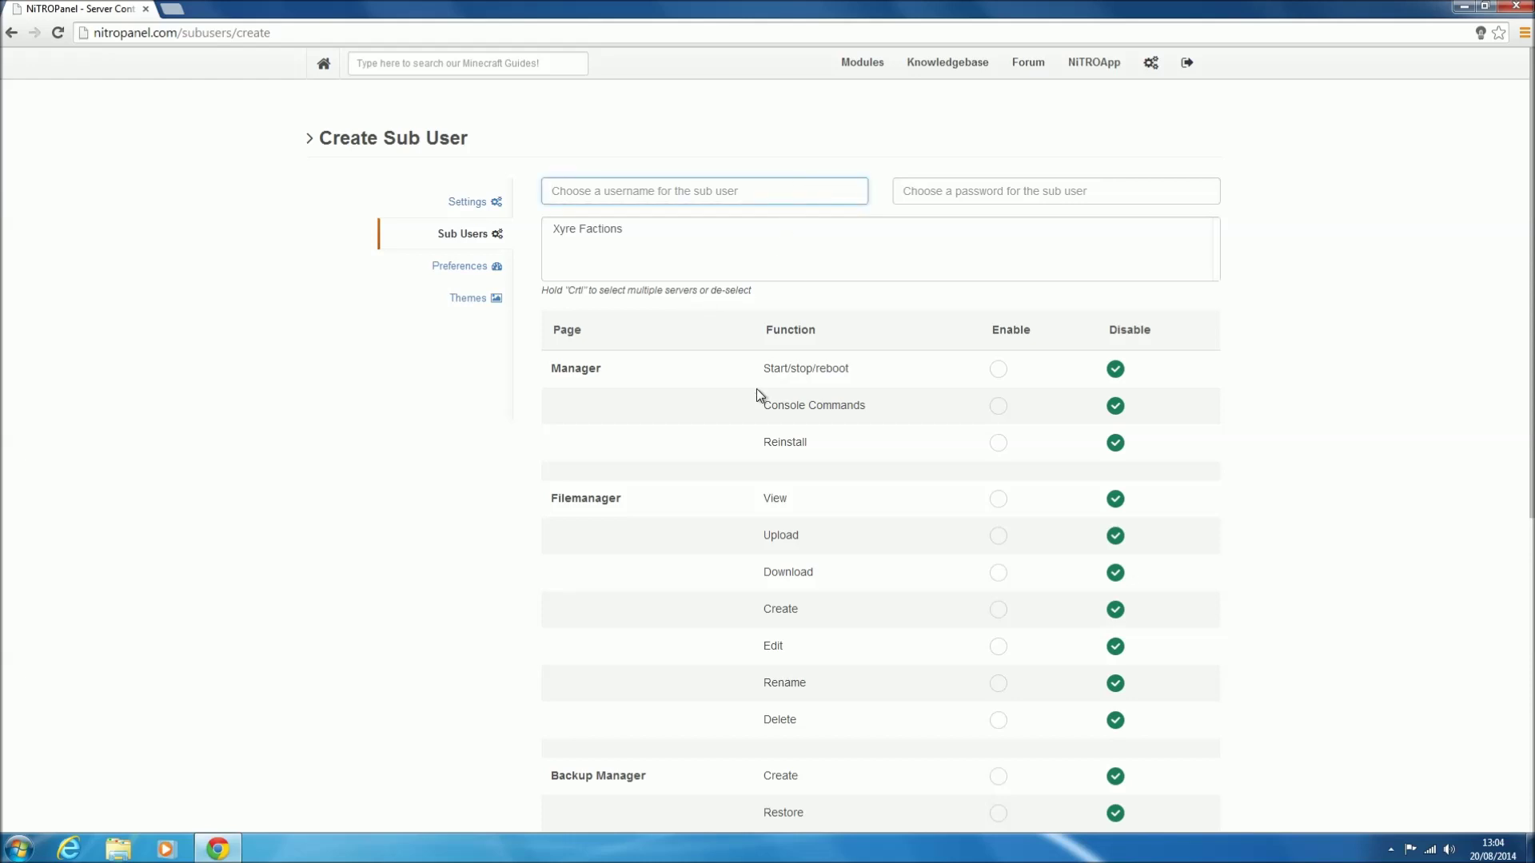
# Enter the sub user's username and password, and assign it to the Xyre Factions server.
pyautogui.write('jamesyouiru')
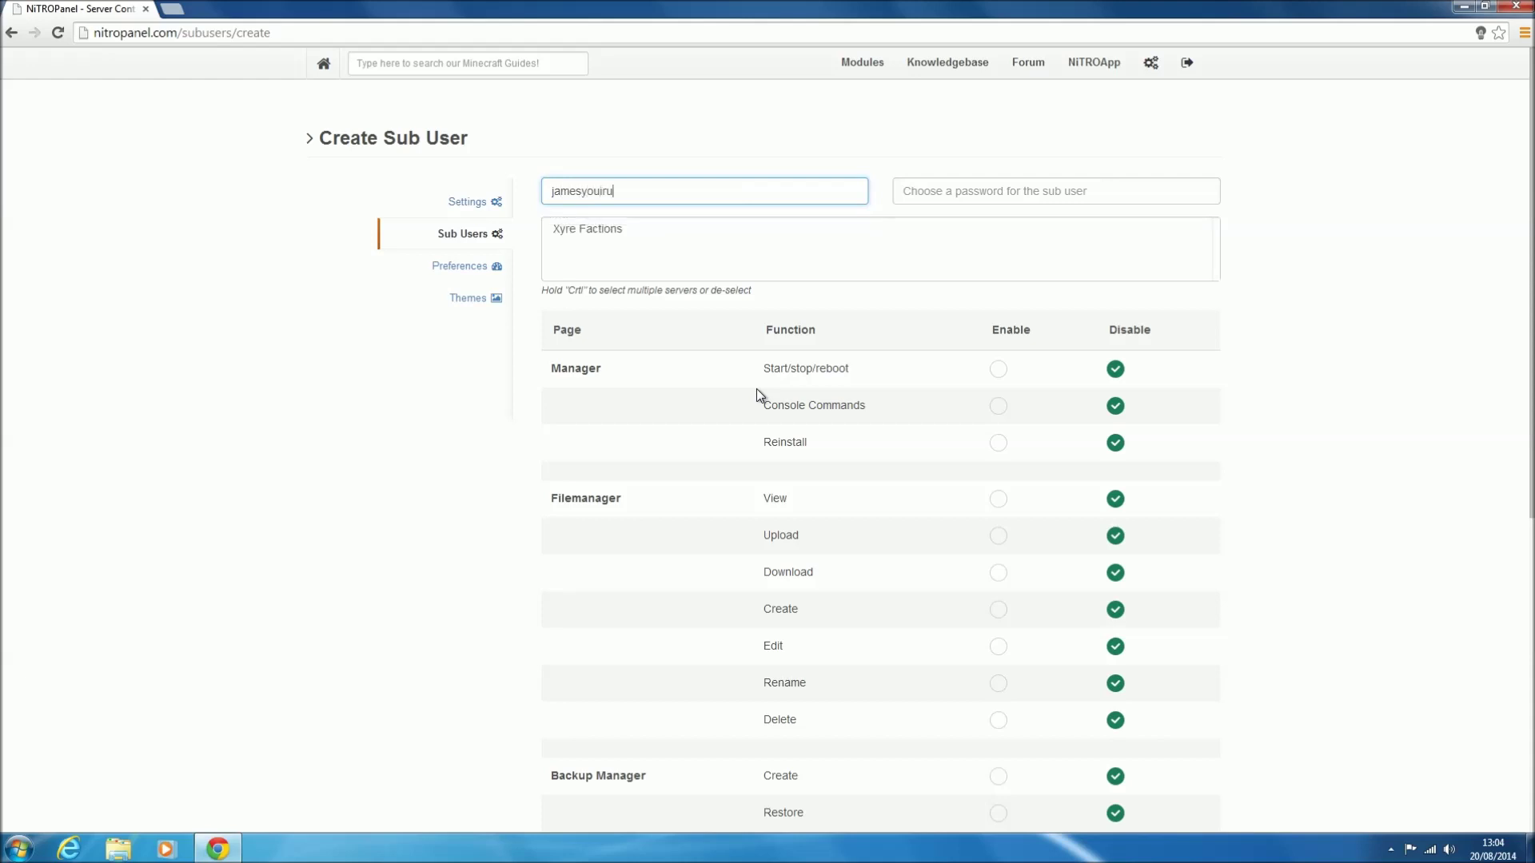
pyautogui.write('les')
pyautogui.click(889, 176)
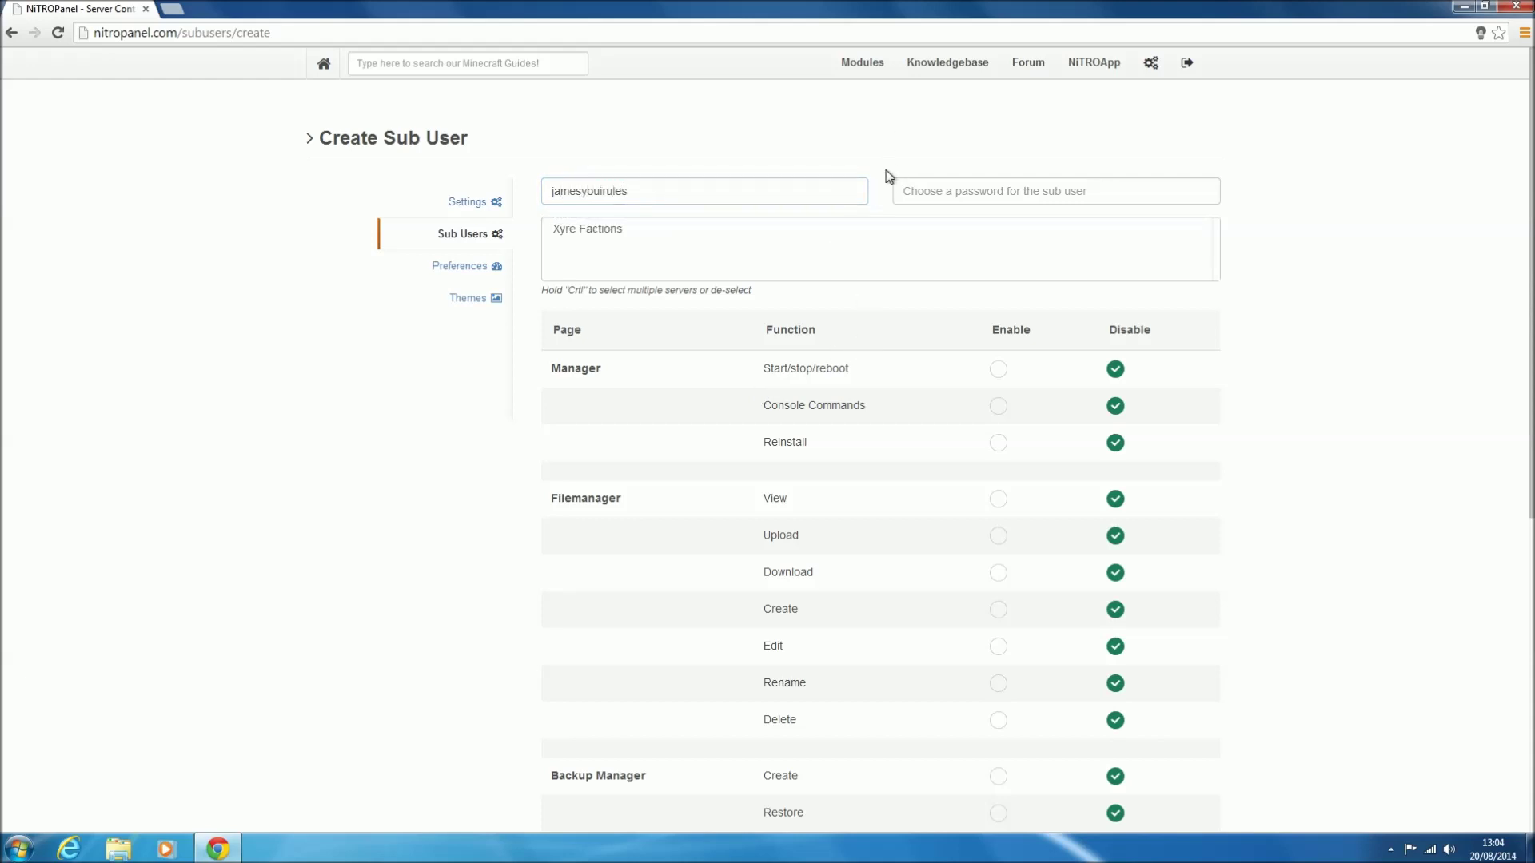
pyautogui.click(917, 196)
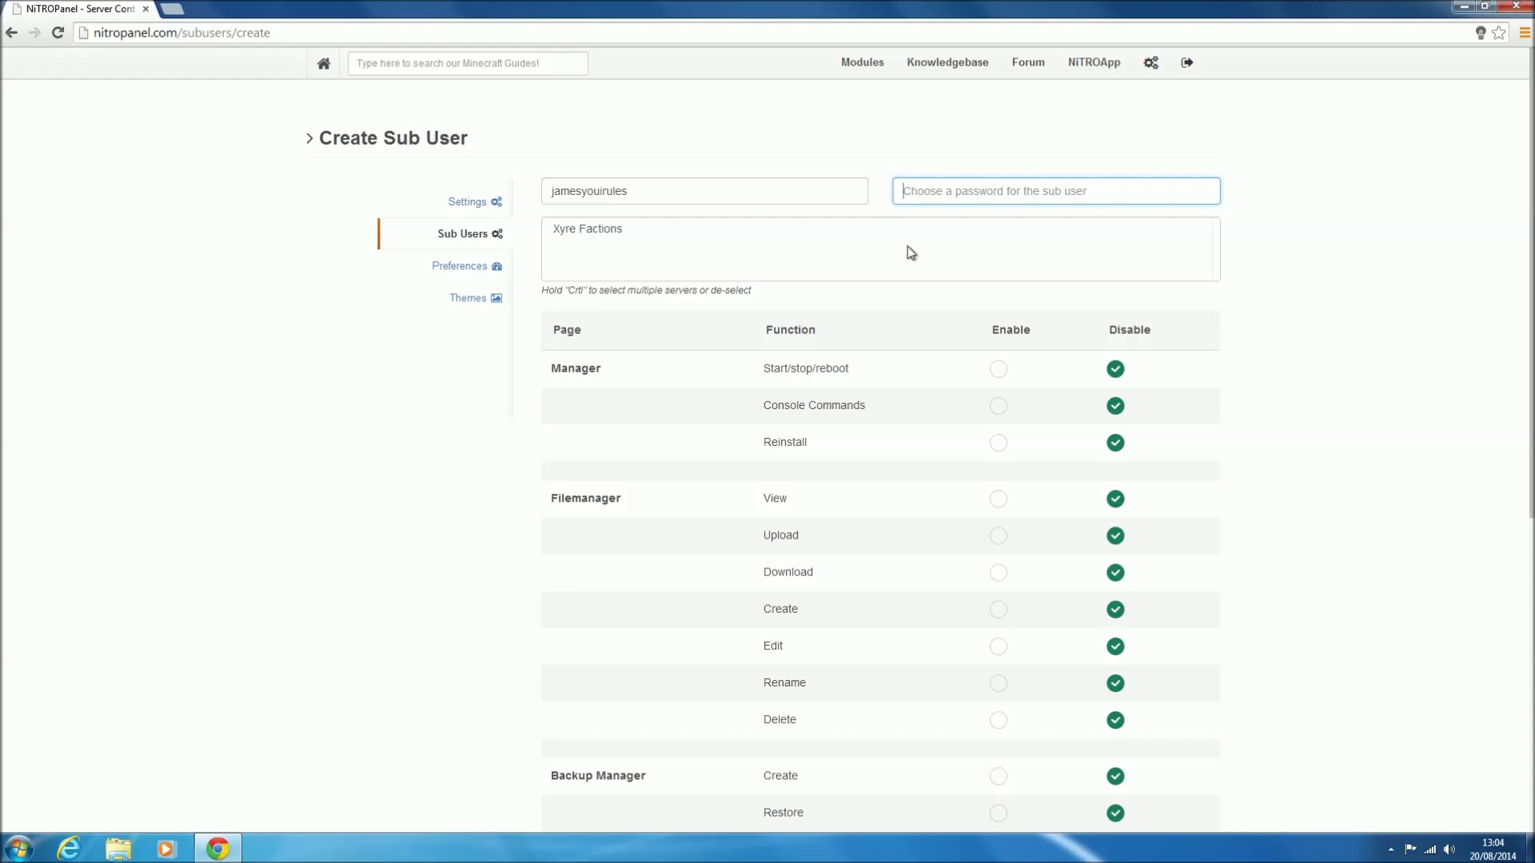
pyautogui.write('********')
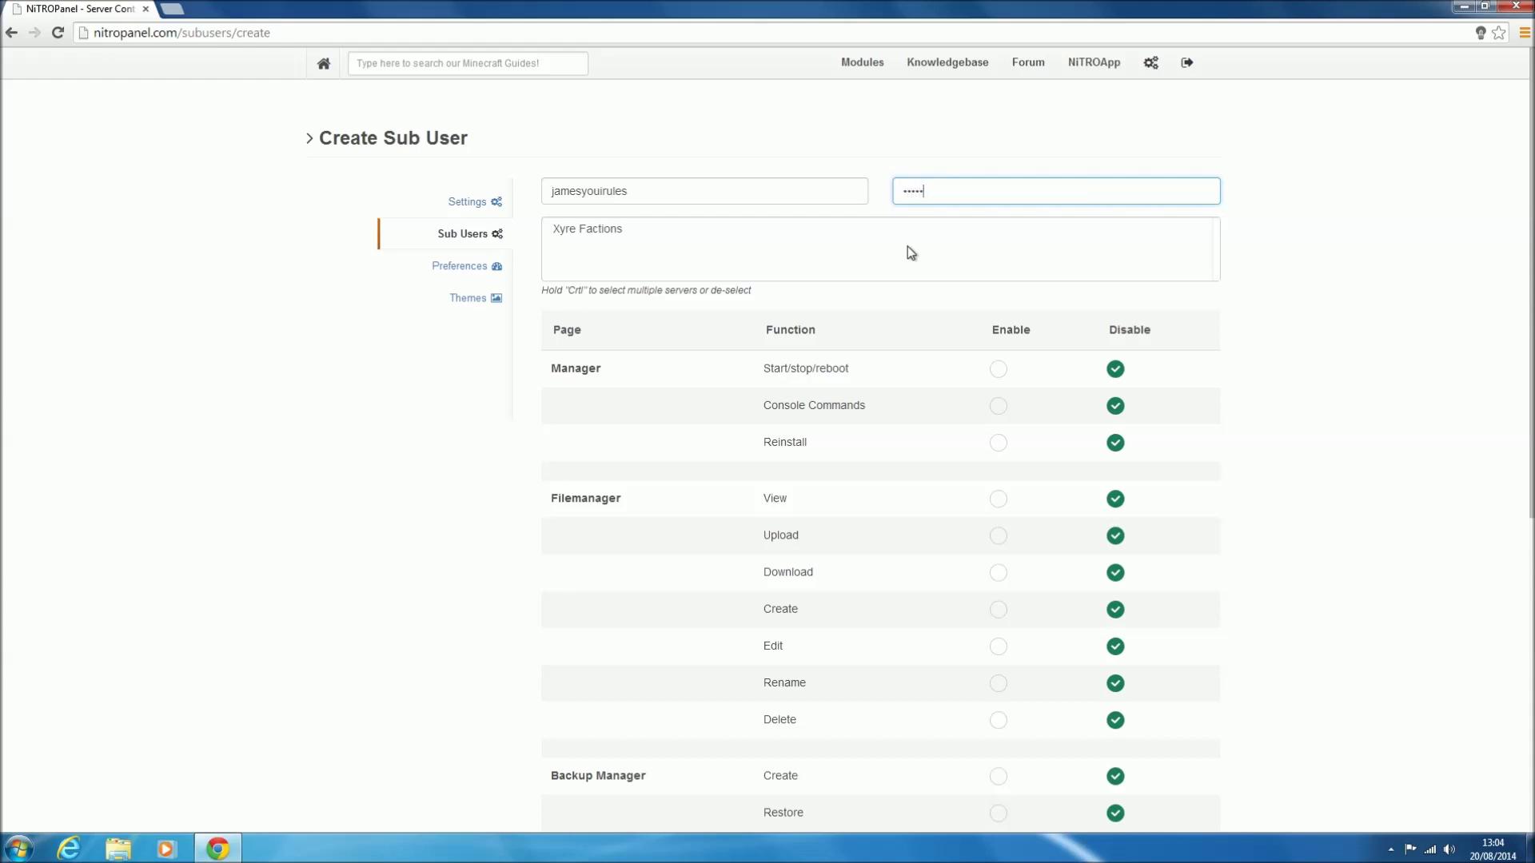
pyautogui.press('BackSpace')
pyautogui.press('BackSpace')
pyautogui.press('BackSpace')
pyautogui.press('BackSpace')
pyautogui.press('BackSpace')
pyautogui.press('BackSpace')
pyautogui.press('BackSpace')
pyautogui.press('BackSpace')
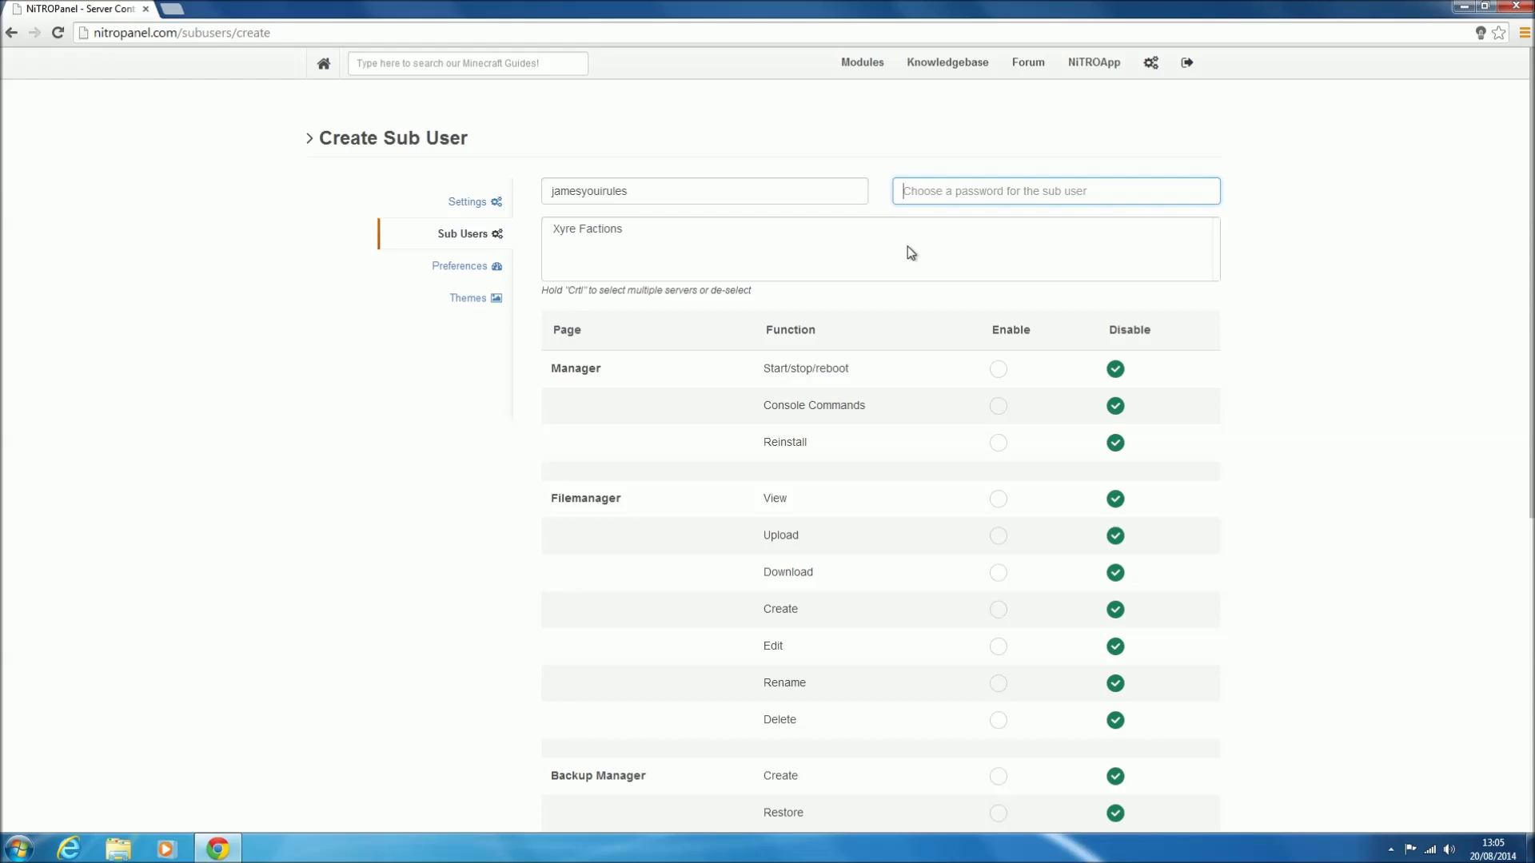
pyautogui.write('**********')
pyautogui.click(883, 314)
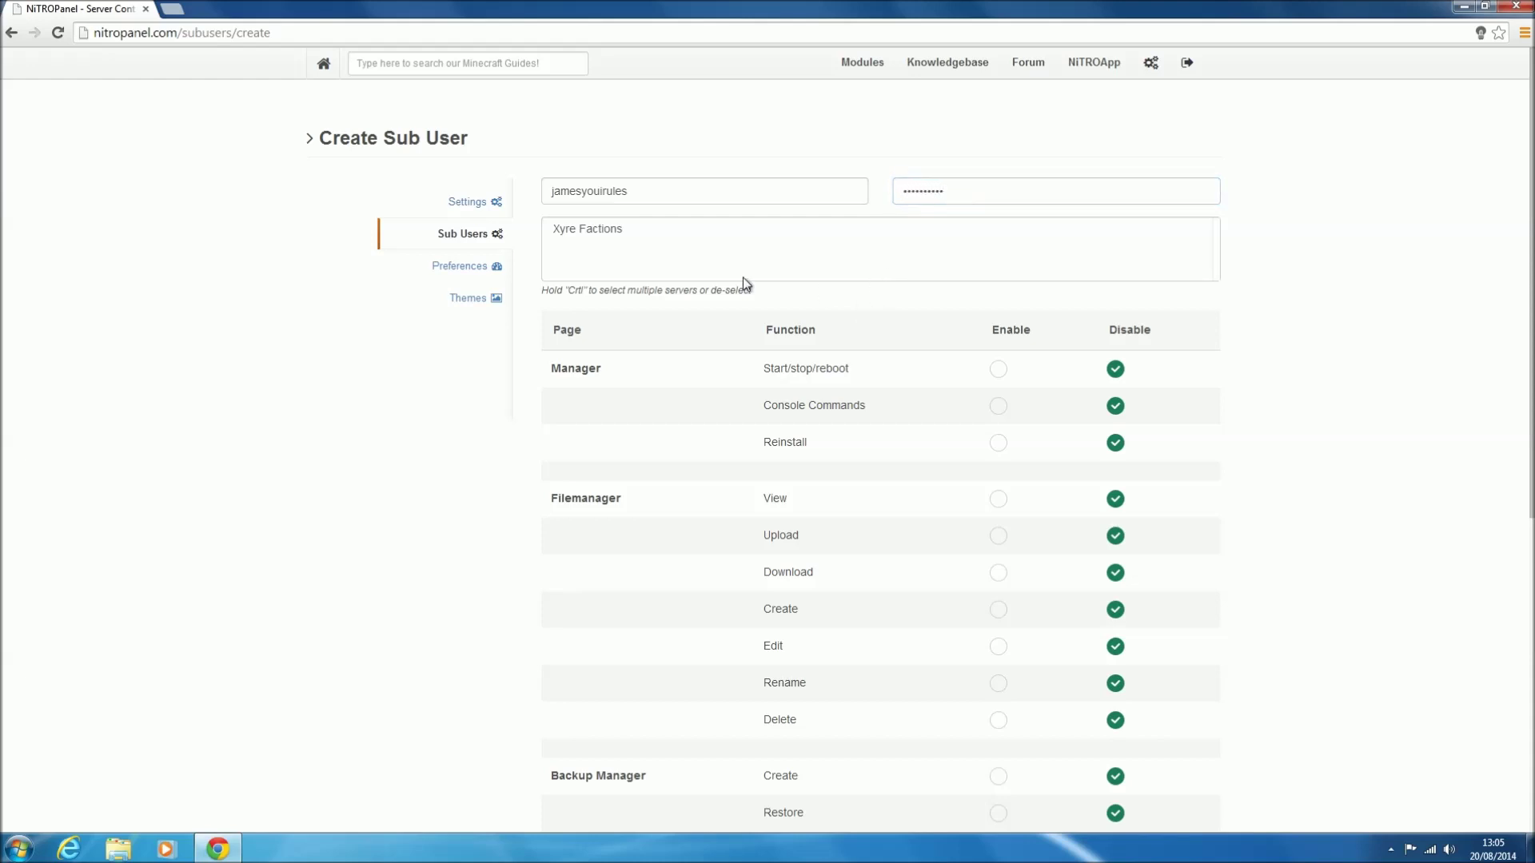
pyautogui.click(590, 231)
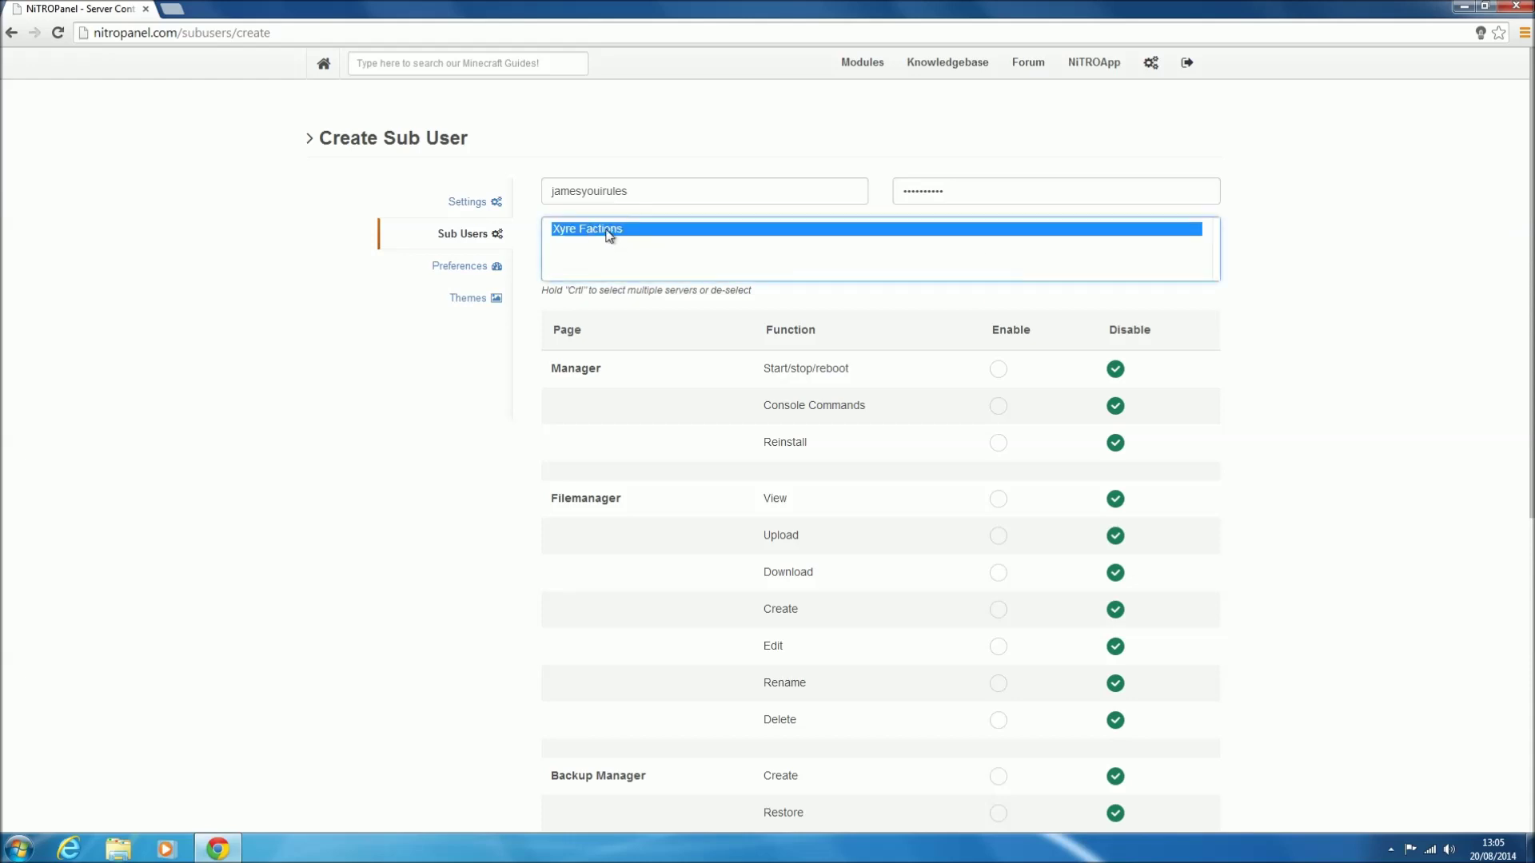
pyautogui.click(873, 313)
# Enable the Manager permissions Start/stop/reboot and Console Commands.
pyautogui.scroll(-2, 1346, 363)
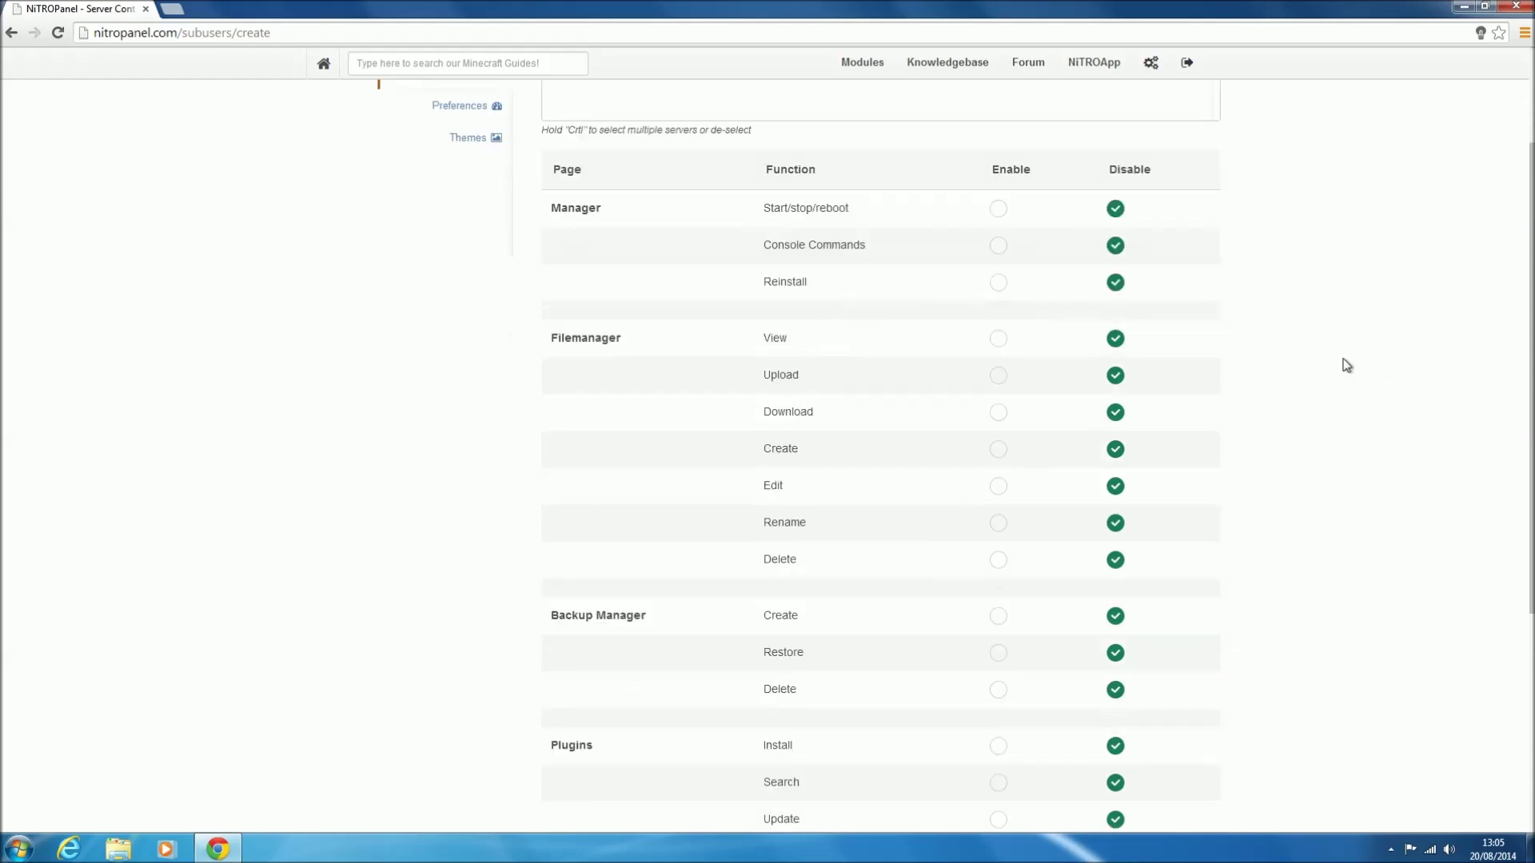
pyautogui.scroll(2, 1304, 369)
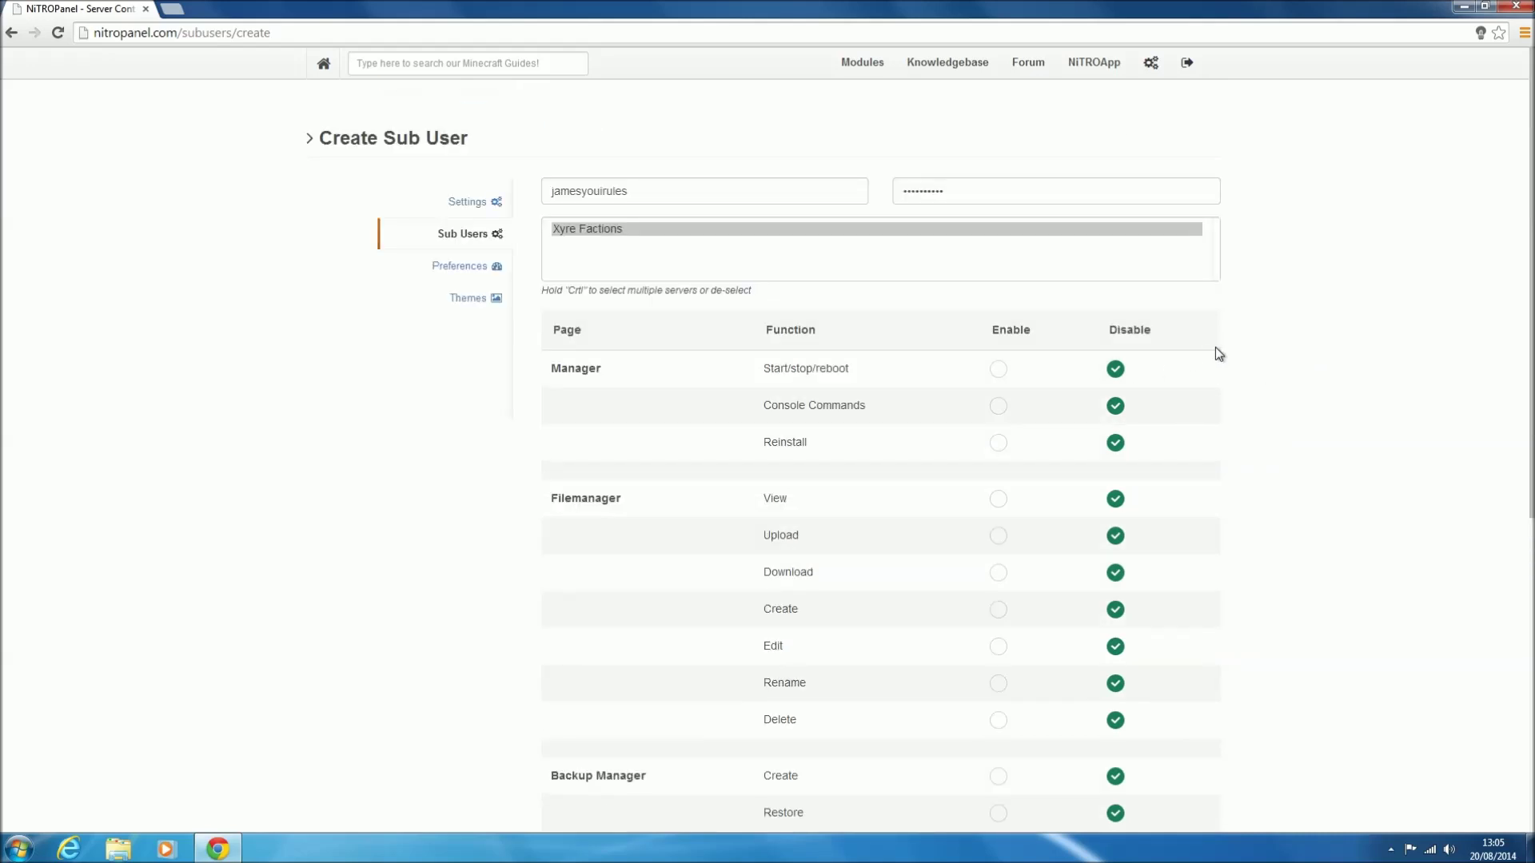
pyautogui.scroll(-6, 1148, 351)
pyautogui.scroll(7, 1148, 354)
pyautogui.scroll(-3, 1148, 354)
pyautogui.scroll(3, 1150, 354)
pyautogui.click(998, 369)
pyautogui.click(997, 408)
pyautogui.scroll(-2, 1008, 470)
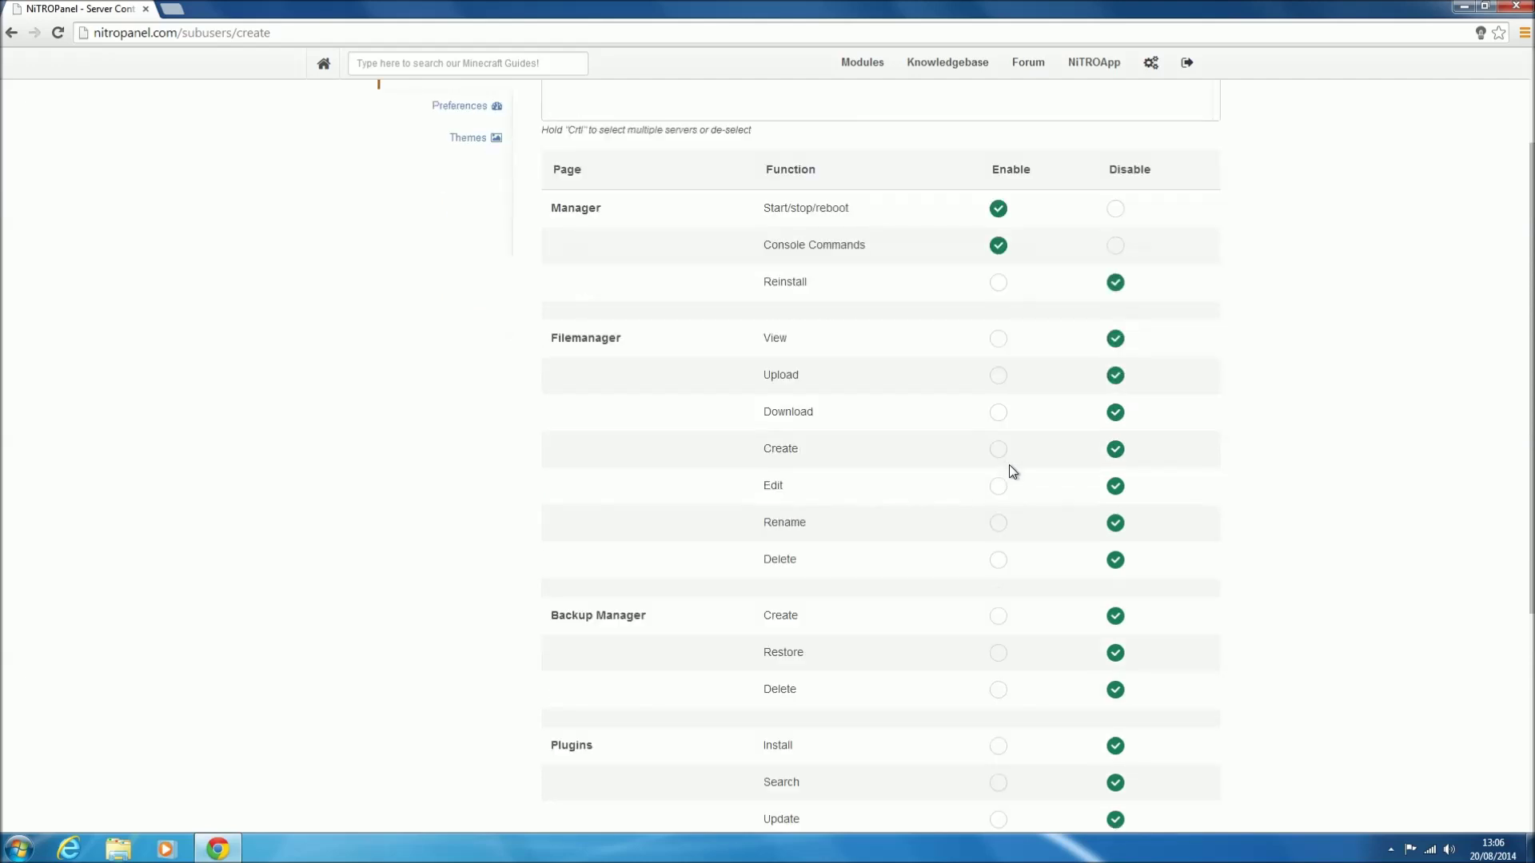
# Enable Filemanager View, Upload, Download, Create, Edit and Rename permissions.
pyautogui.click(997, 340)
pyautogui.click(998, 379)
pyautogui.click(999, 414)
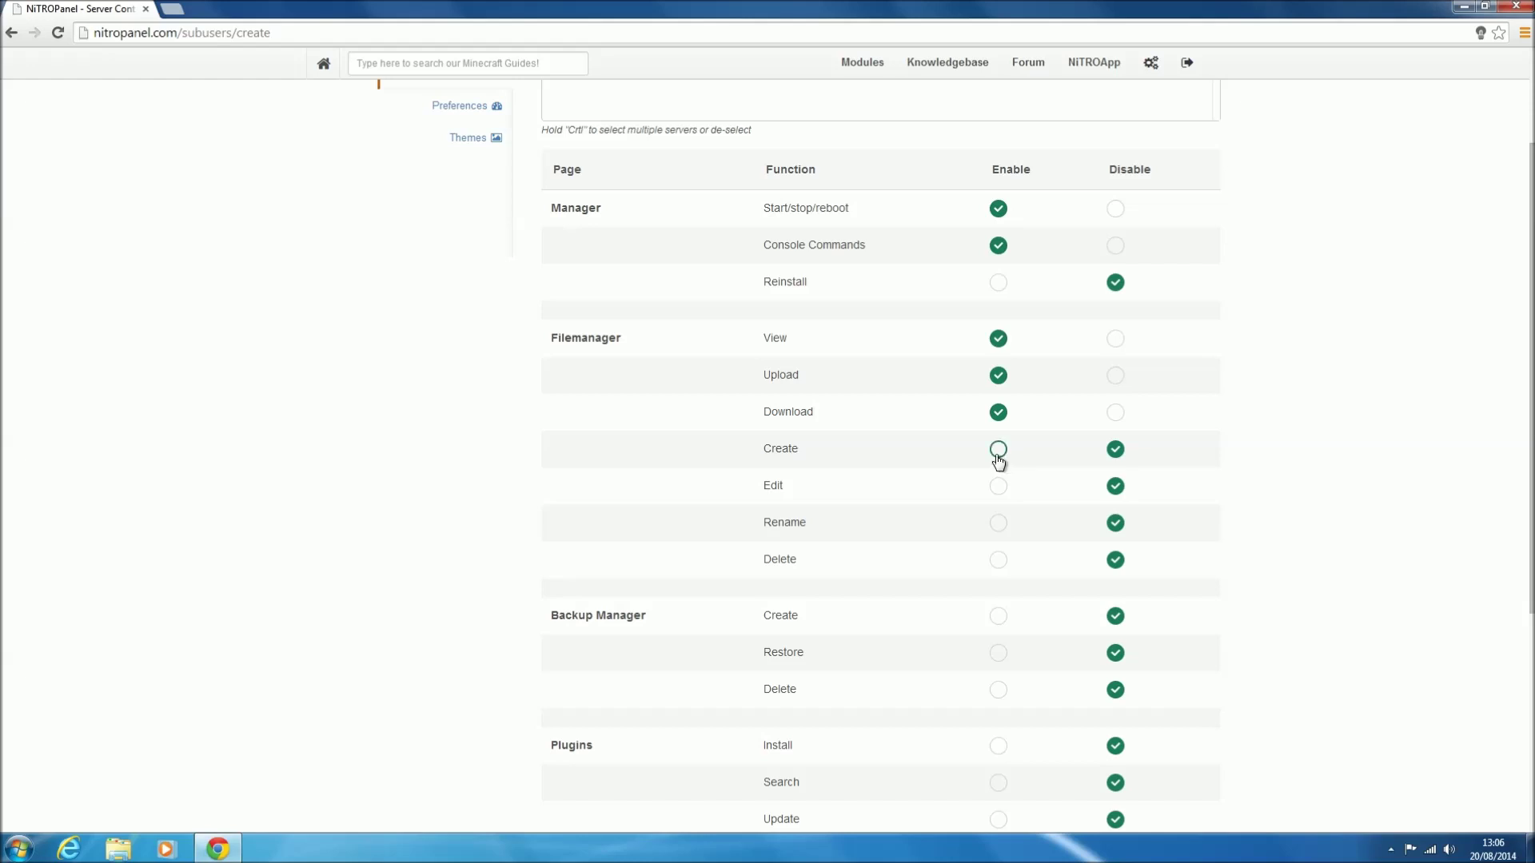
pyautogui.click(1003, 456)
pyautogui.click(997, 488)
pyautogui.click(998, 526)
pyautogui.scroll(-2, 947, 576)
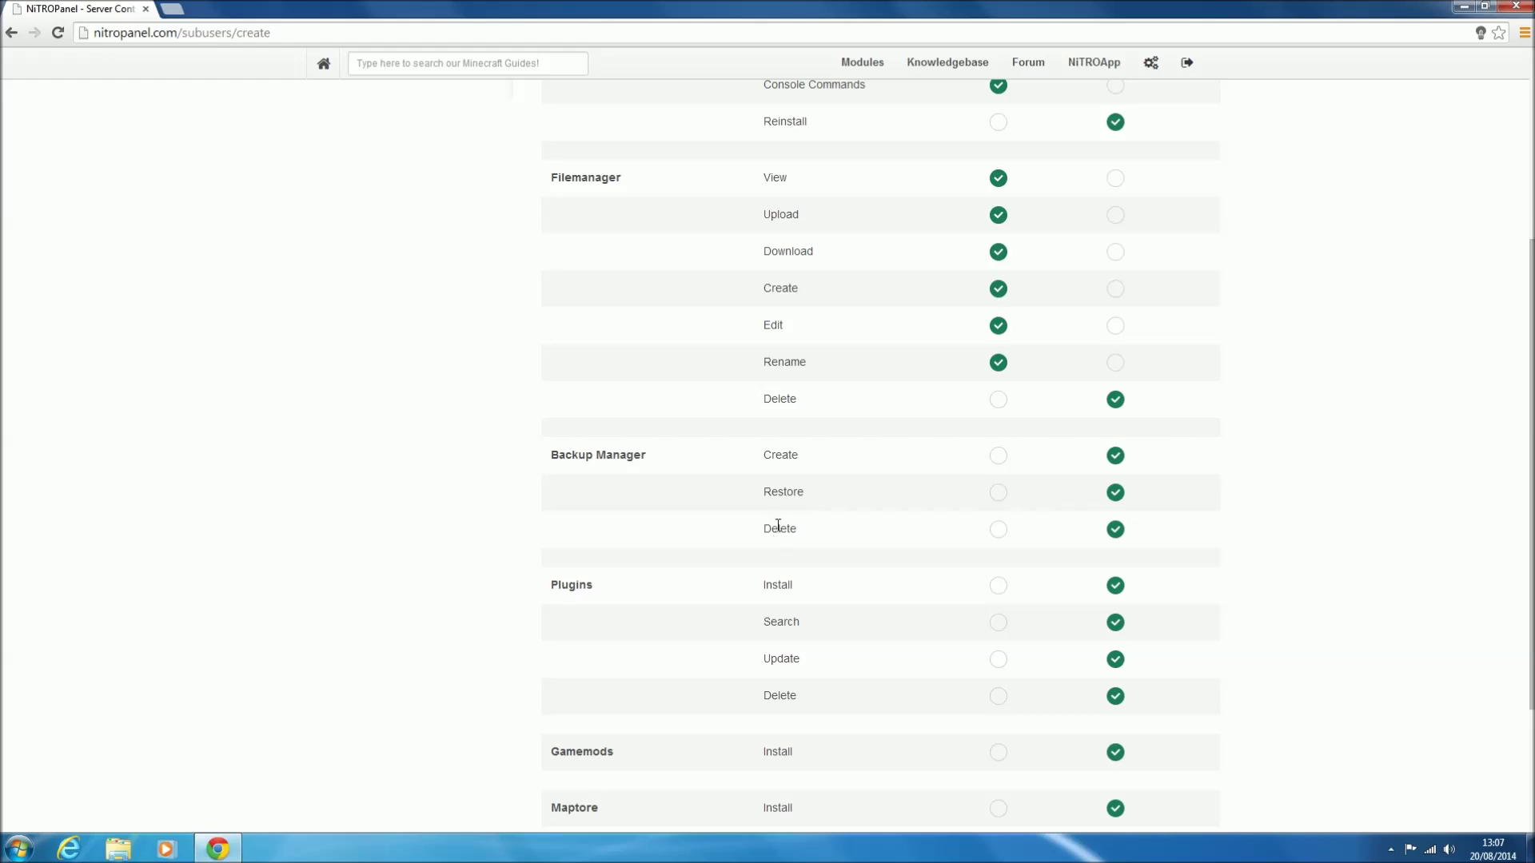
pyautogui.scroll(-1, 804, 548)
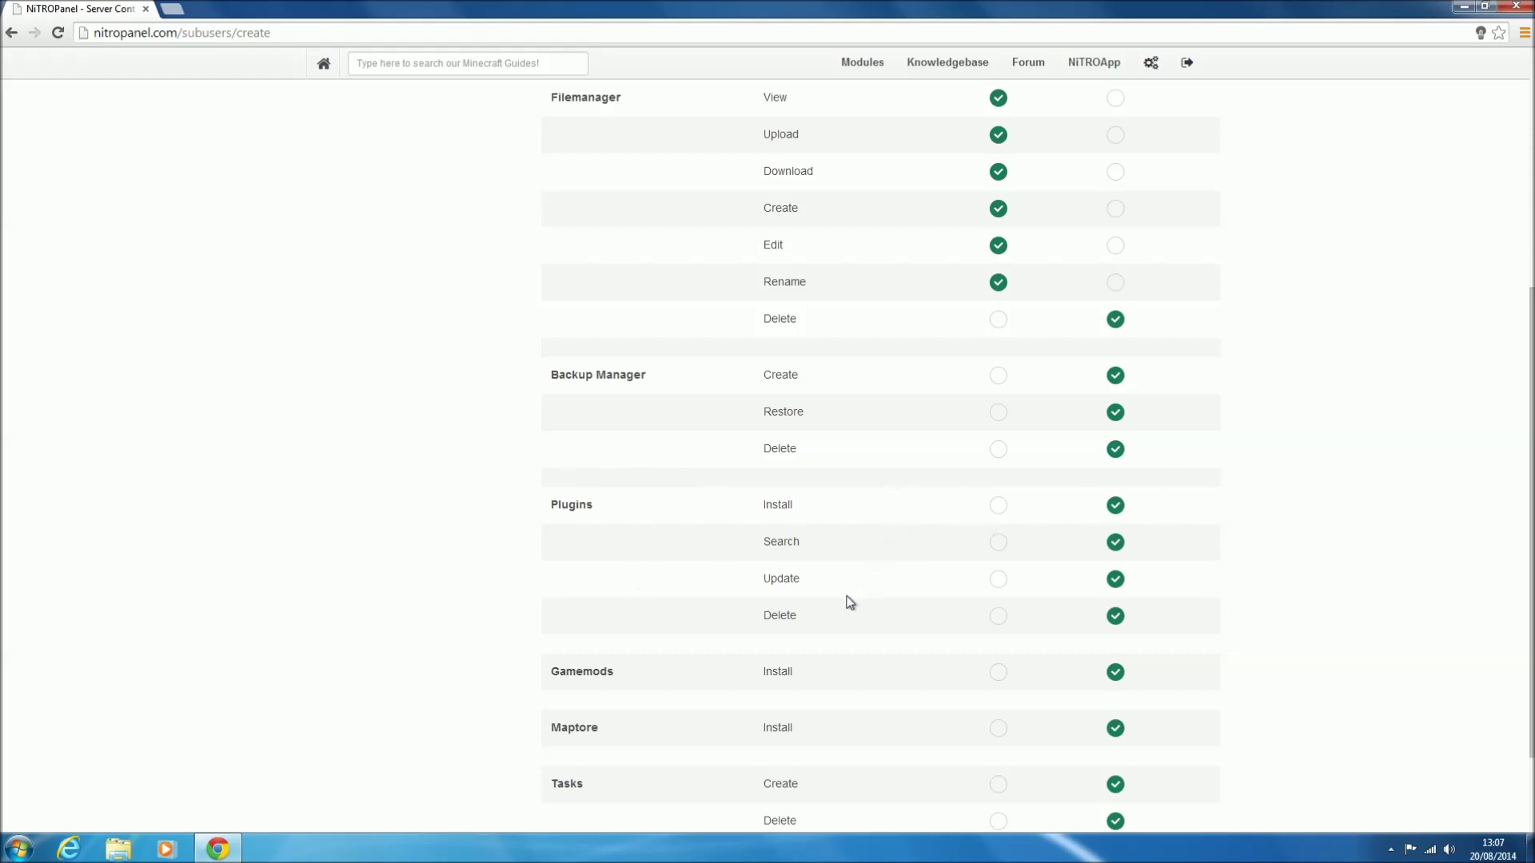
pyautogui.scroll(-1, 802, 624)
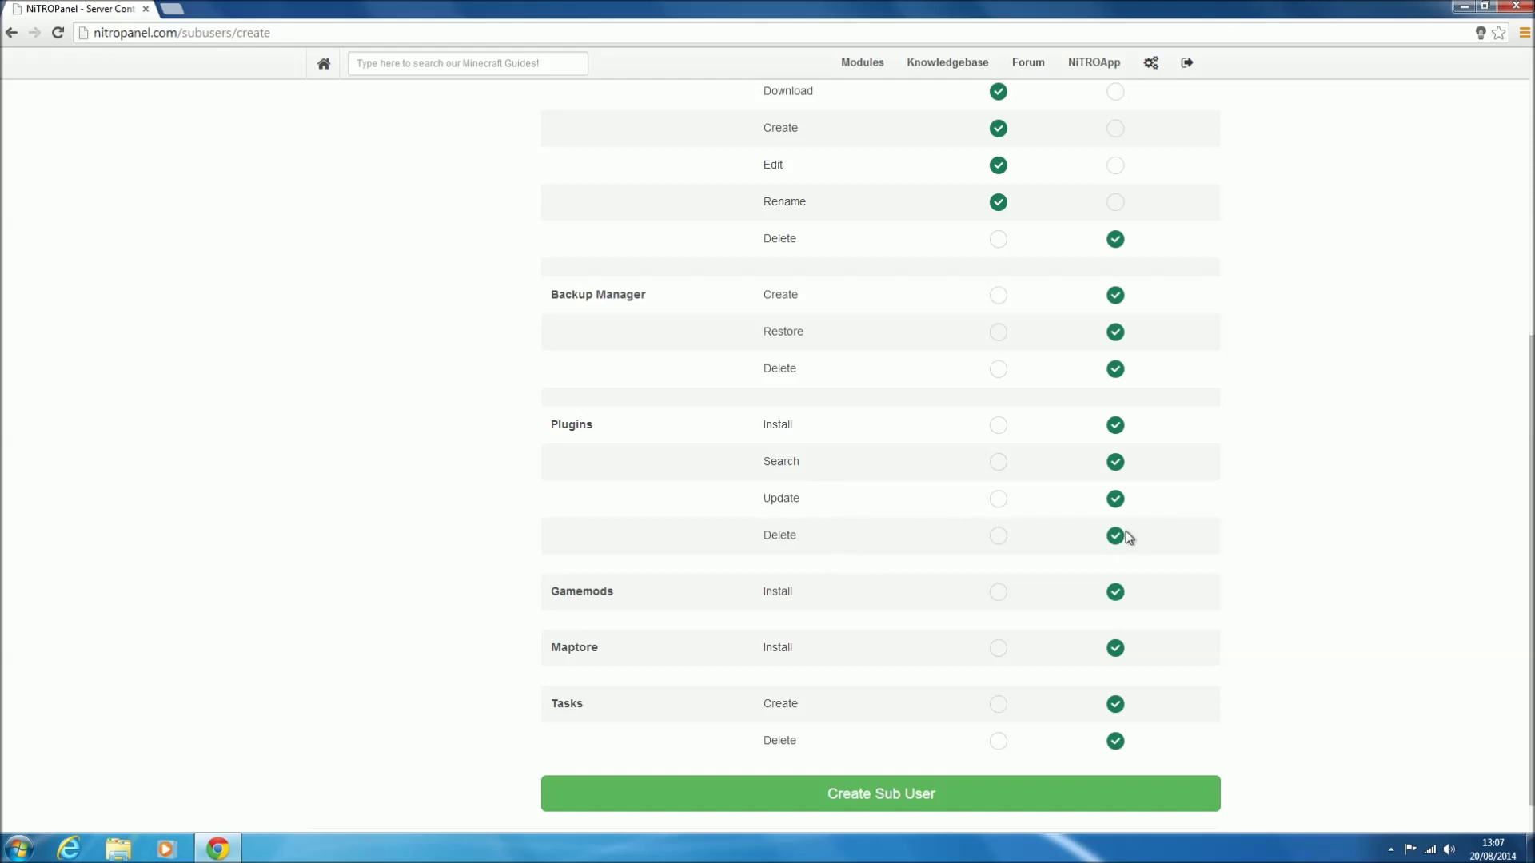
# Enable all Plugins and Backup Manager permissions plus Filemanager Delete.
pyautogui.click(998, 428)
pyautogui.click(998, 462)
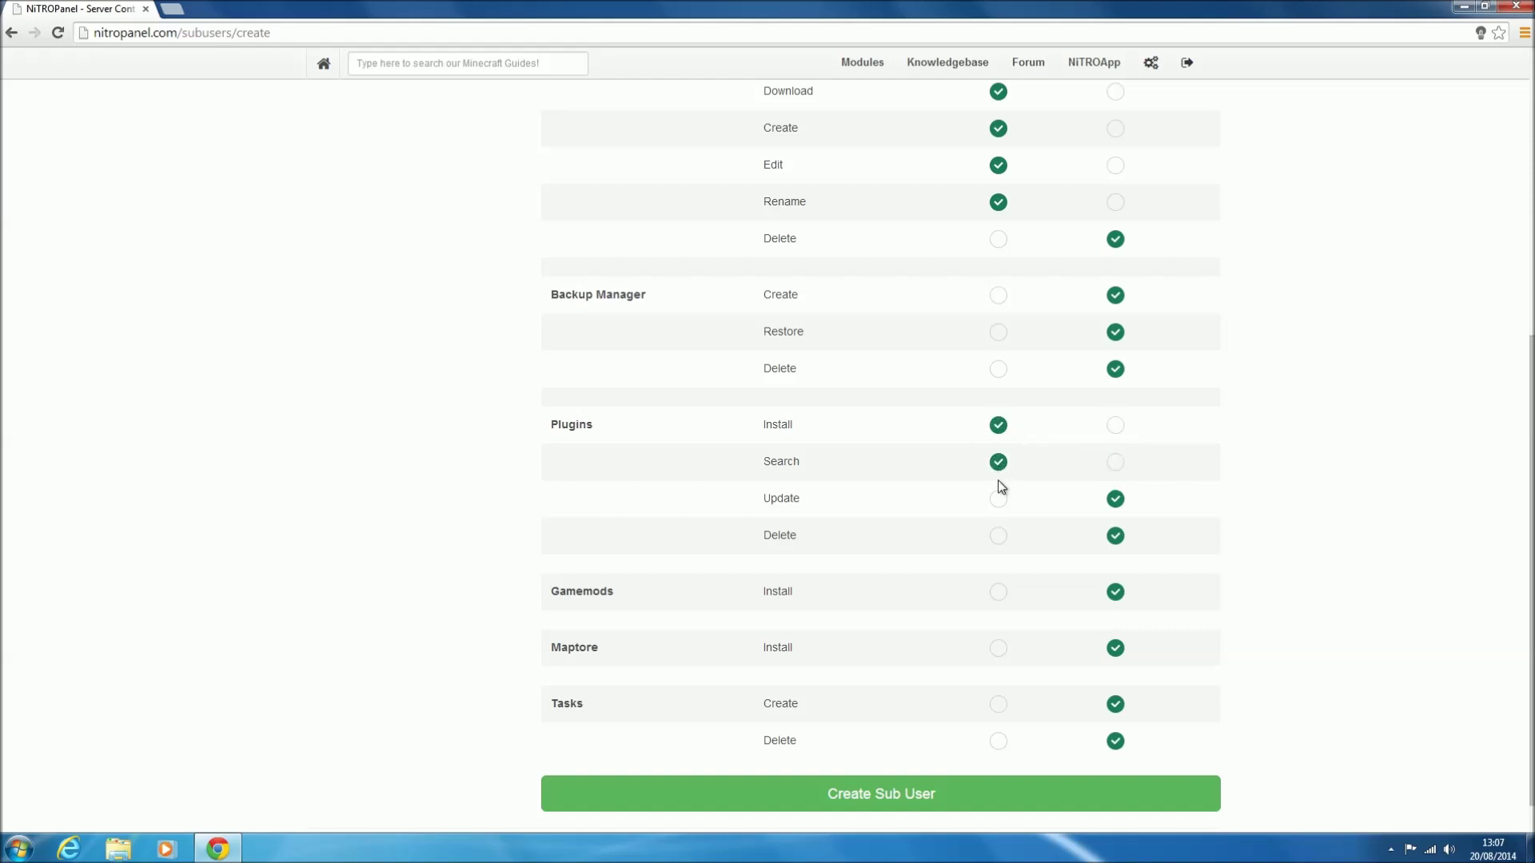
pyautogui.click(998, 498)
pyautogui.click(998, 535)
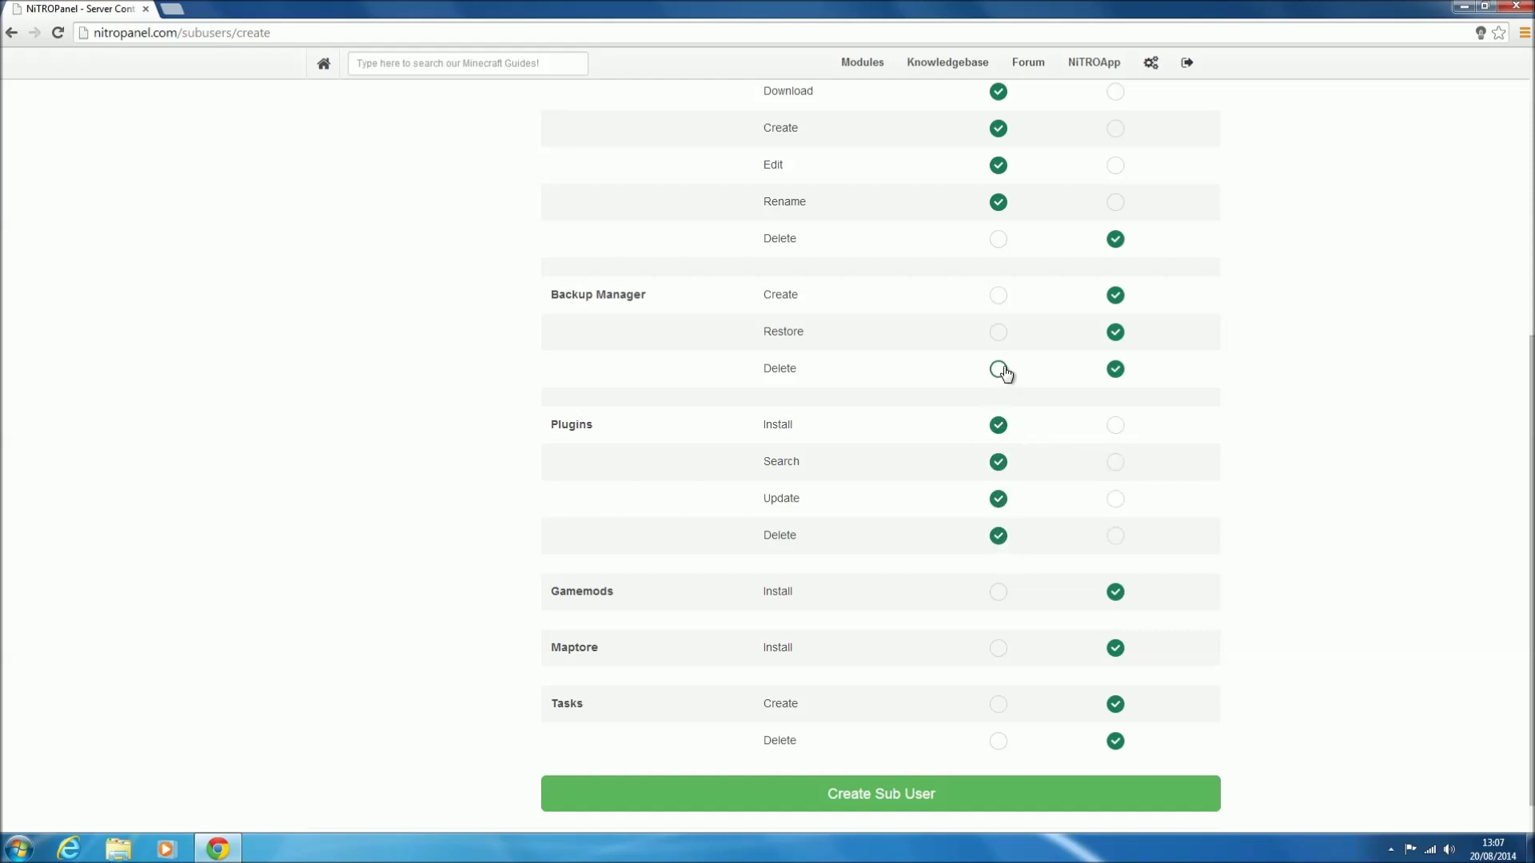
pyautogui.click(998, 369)
pyautogui.click(998, 332)
pyautogui.click(998, 295)
pyautogui.click(998, 239)
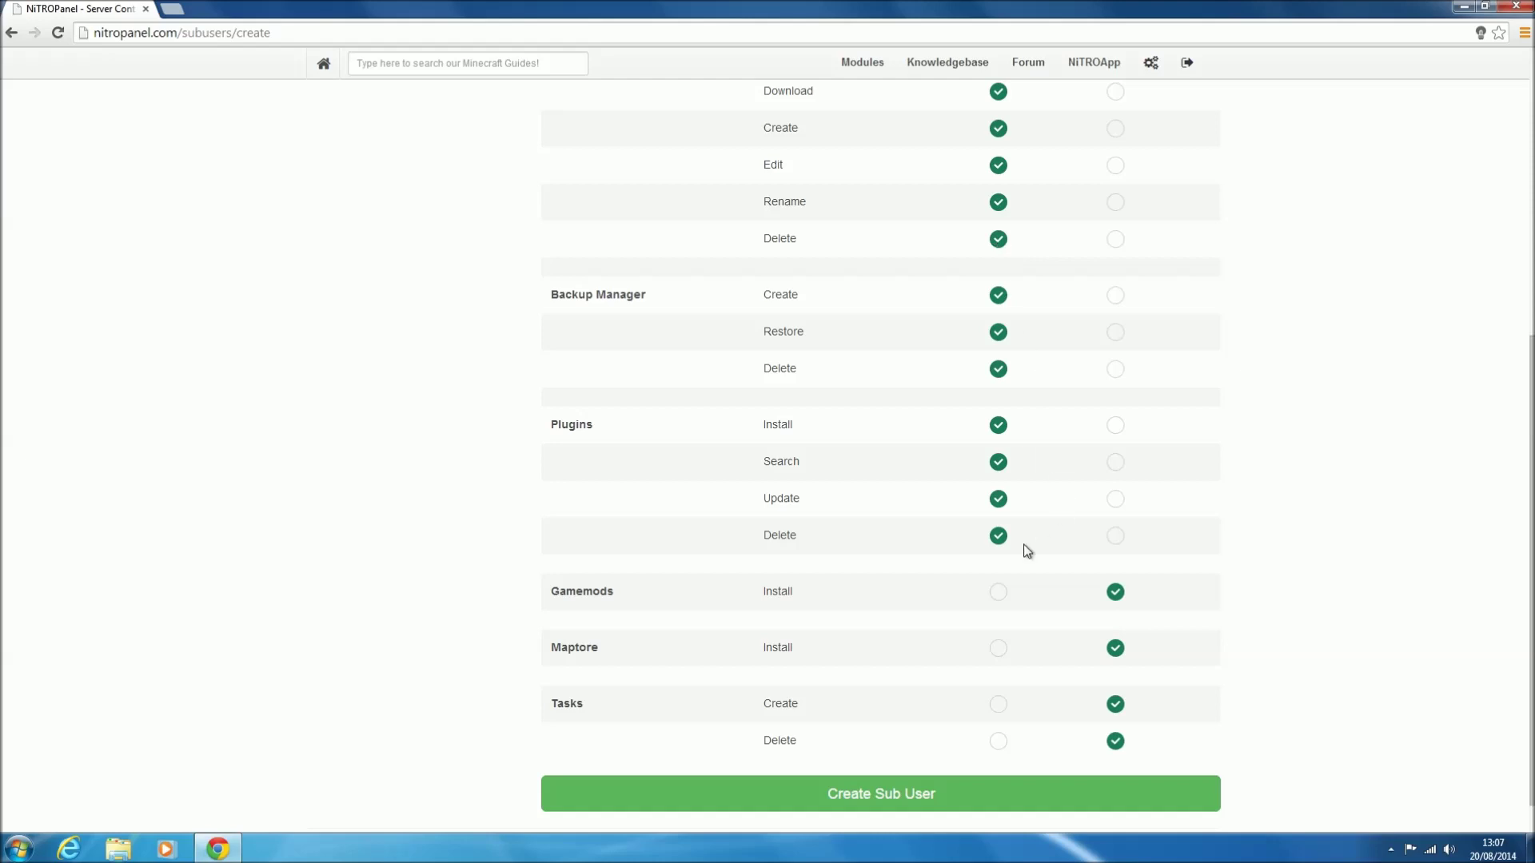
# Enable Maptore Install and Tasks create and delete, leaving Gamemods Install disabled.
pyautogui.scroll(-1, 711, 595)
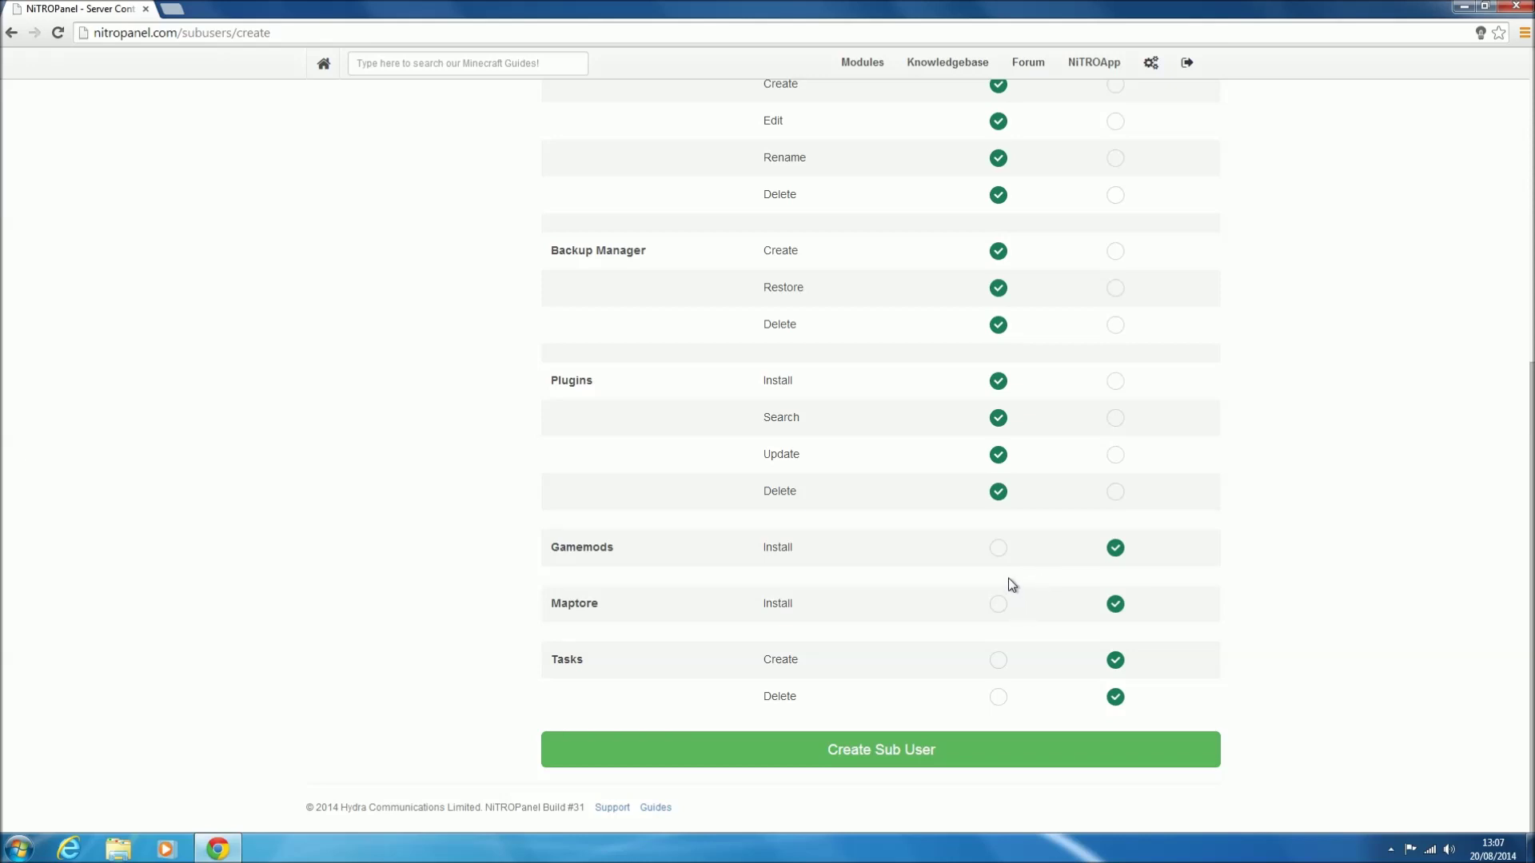
pyautogui.click(996, 552)
pyautogui.click(1115, 548)
pyautogui.click(998, 603)
pyautogui.click(998, 659)
pyautogui.click(997, 696)
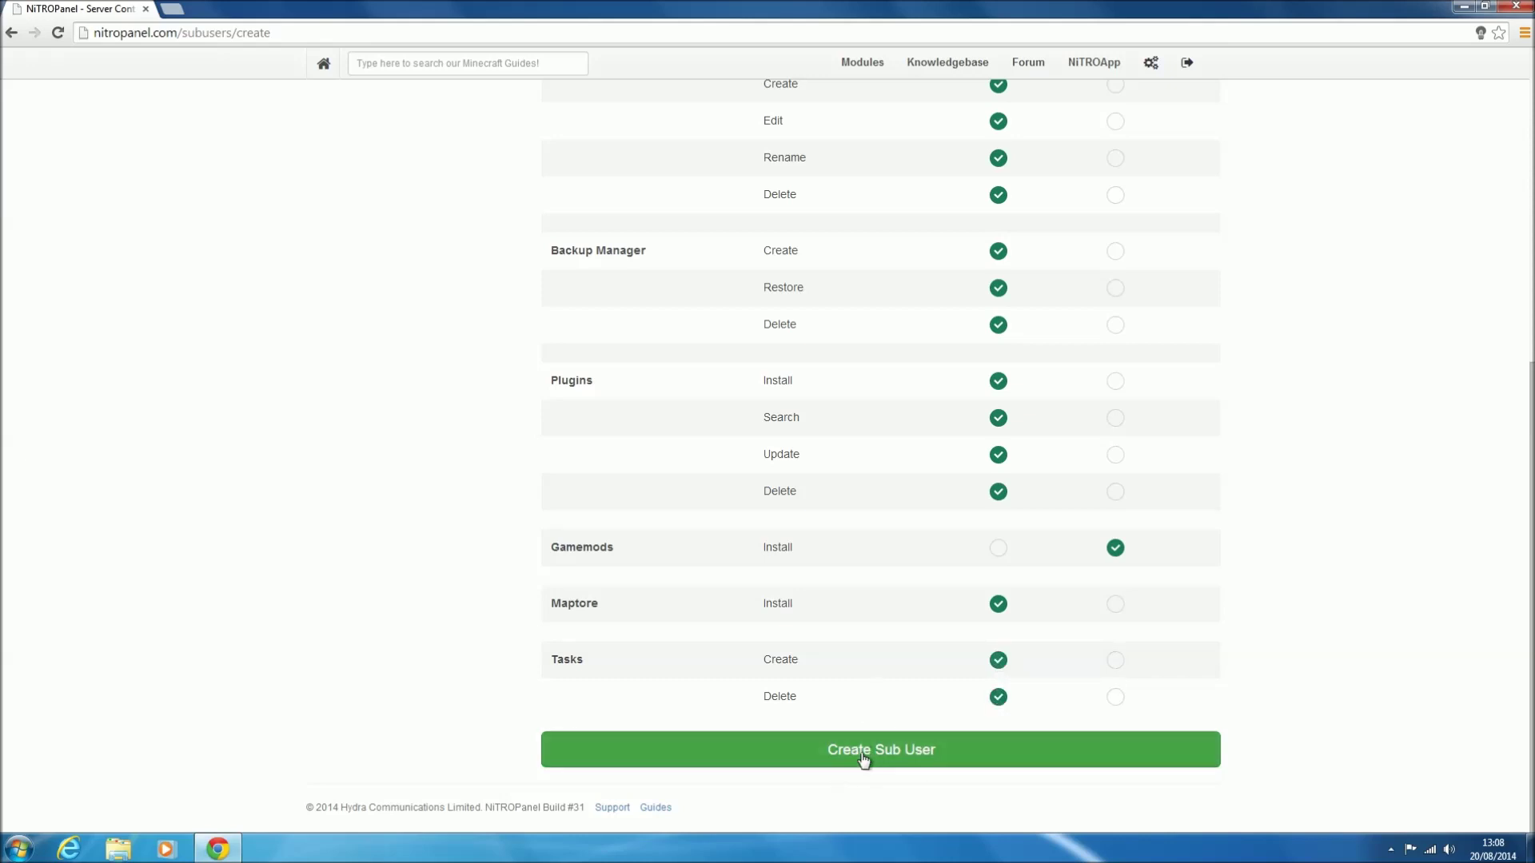
# Create the sub user with the selected permissions.
pyautogui.scroll(5, 924, 749)
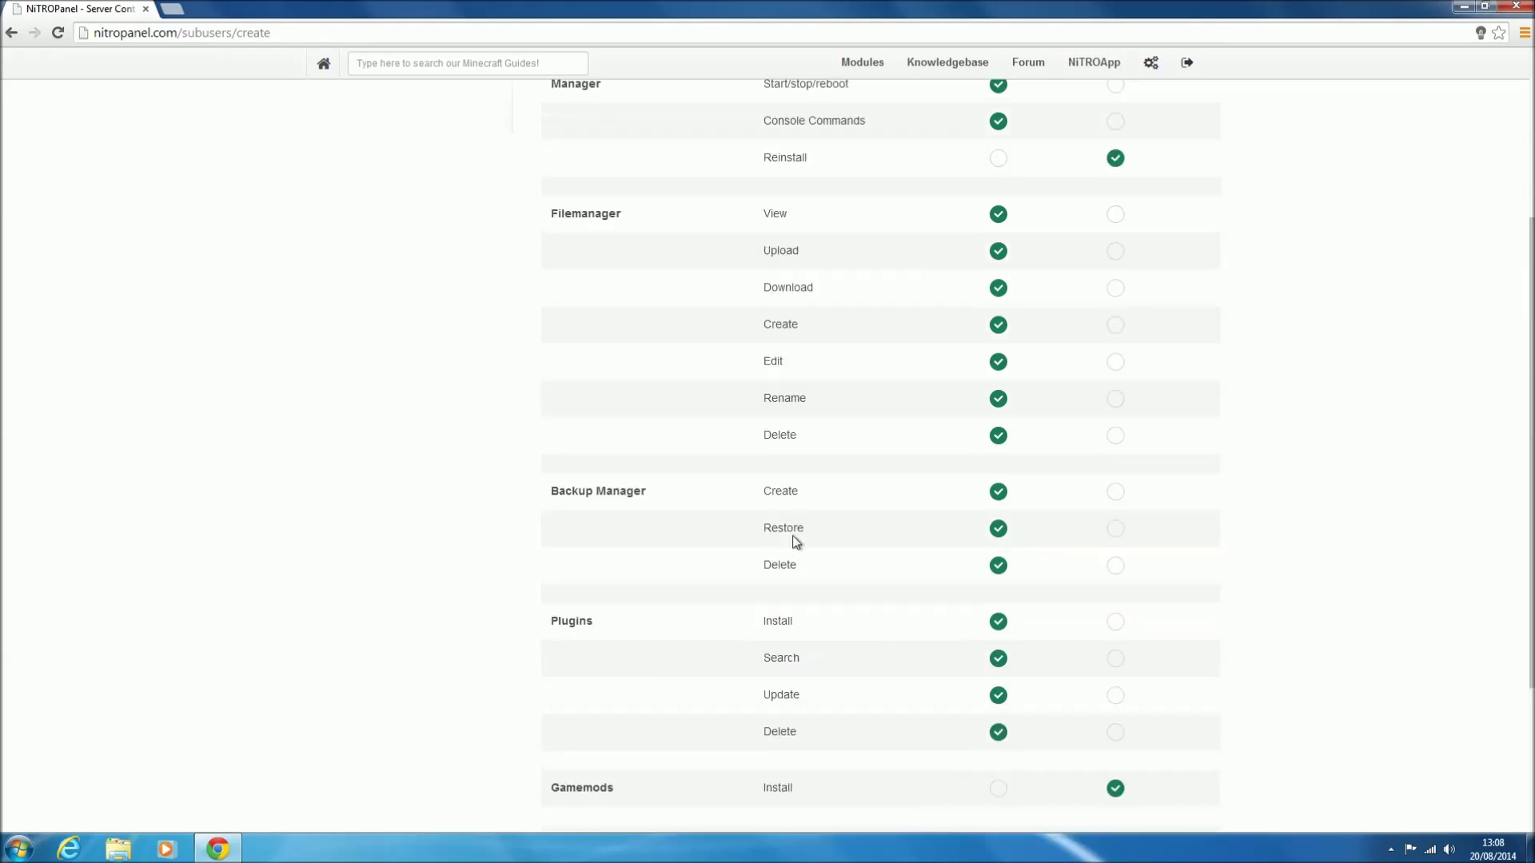
pyautogui.scroll(-5, 791, 504)
pyautogui.scroll(7, 863, 603)
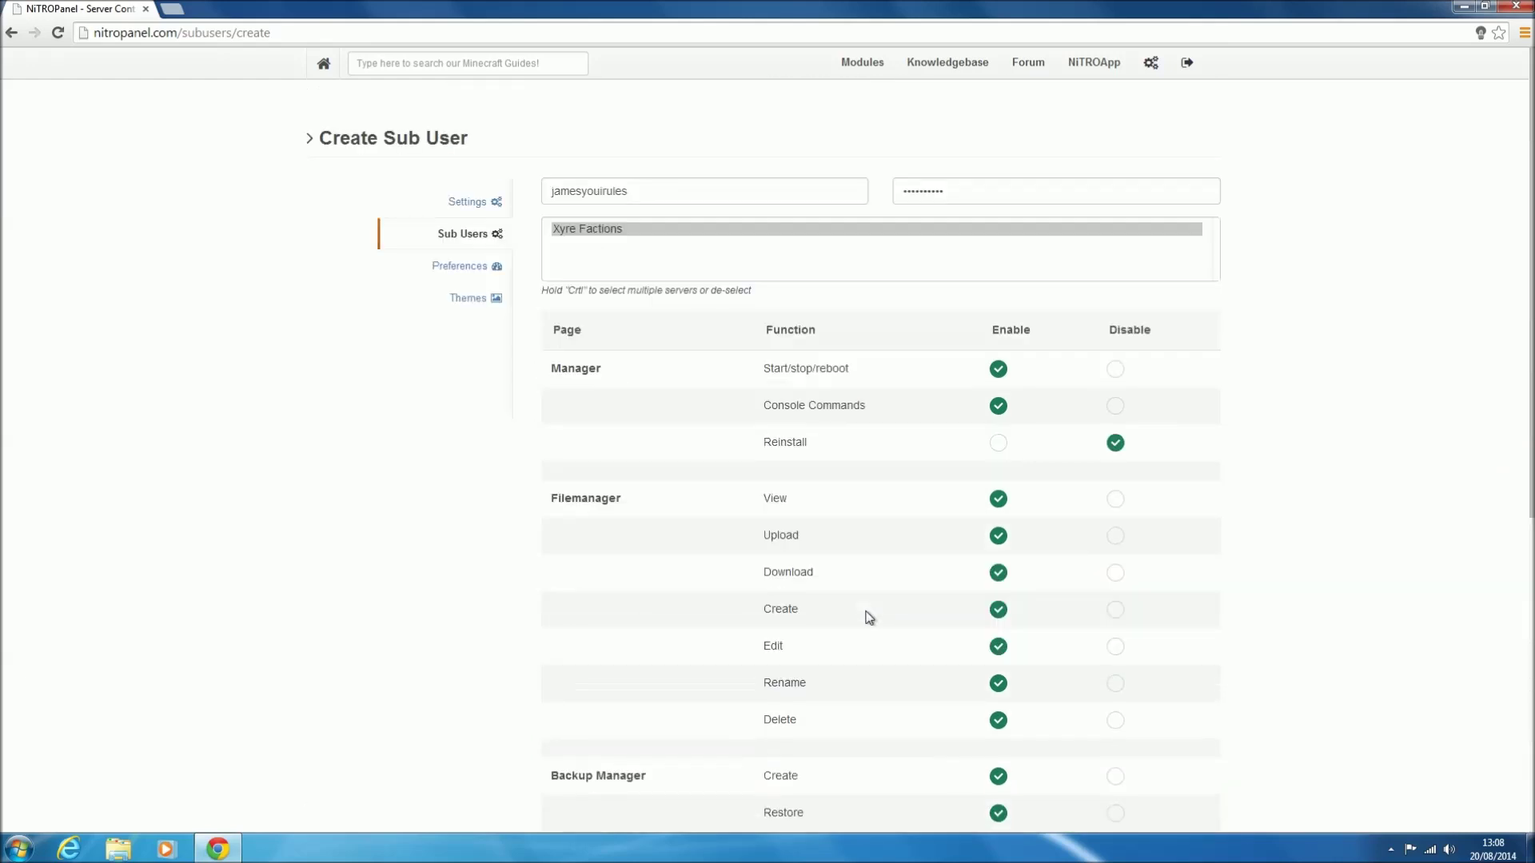
pyautogui.scroll(-7, 867, 617)
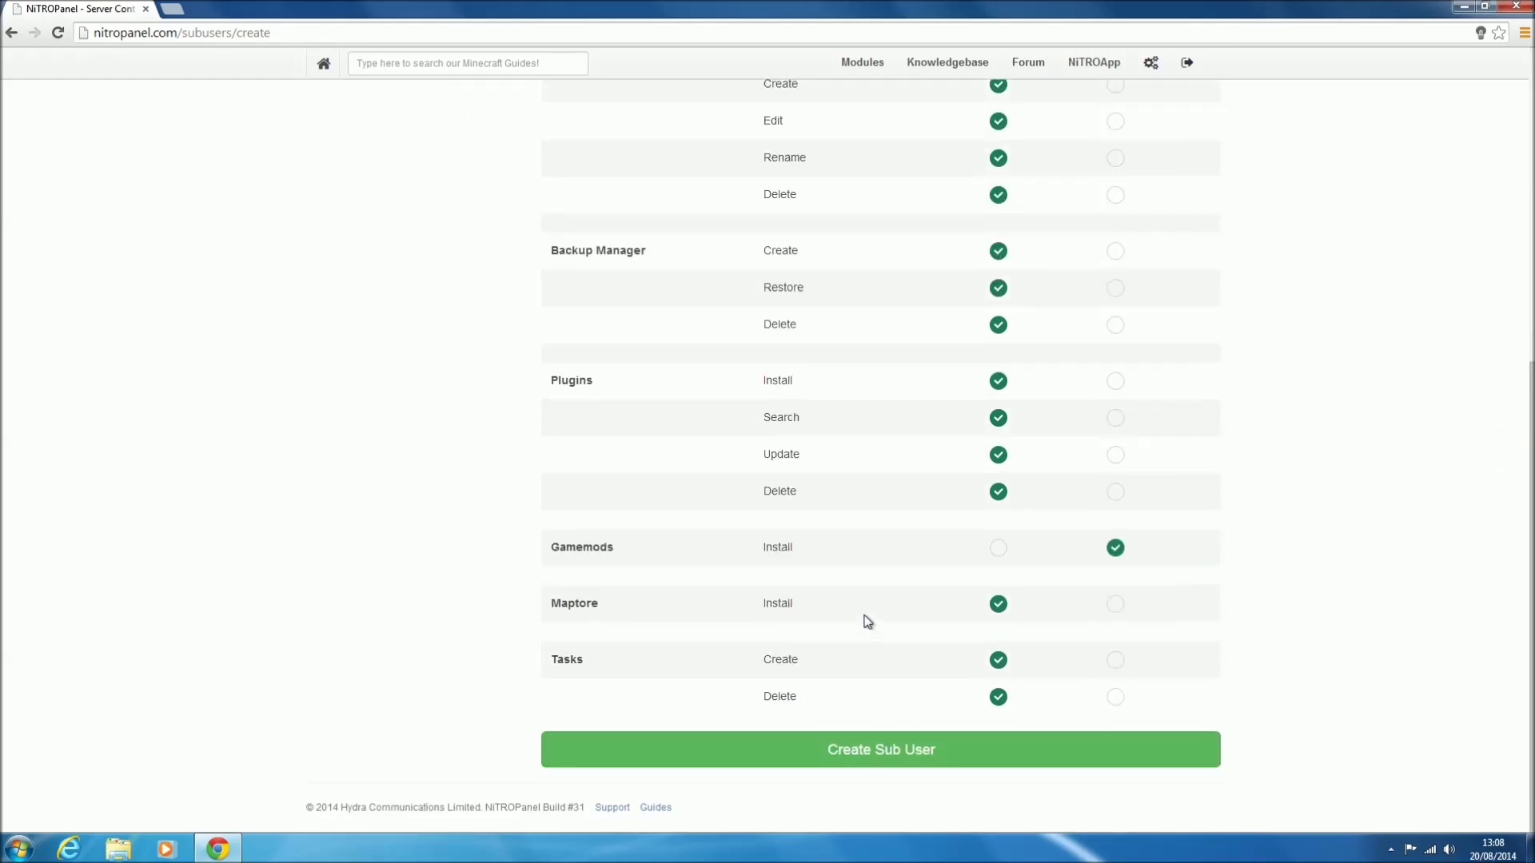
pyautogui.click(791, 753)
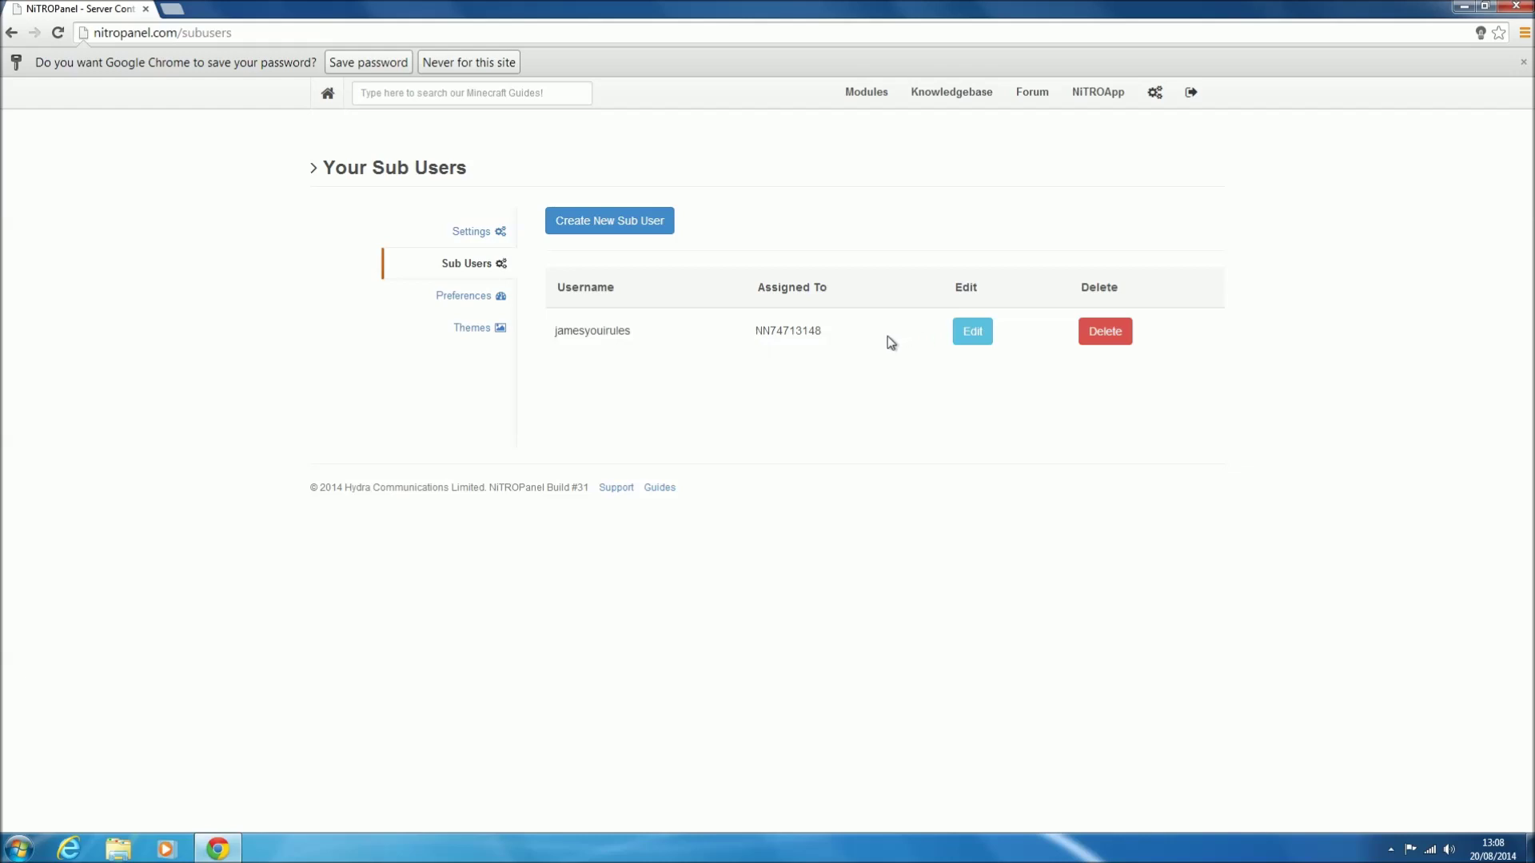
# Dismiss Chrome's save-password prompt with 'Never for this site'.
pyautogui.click(476, 67)
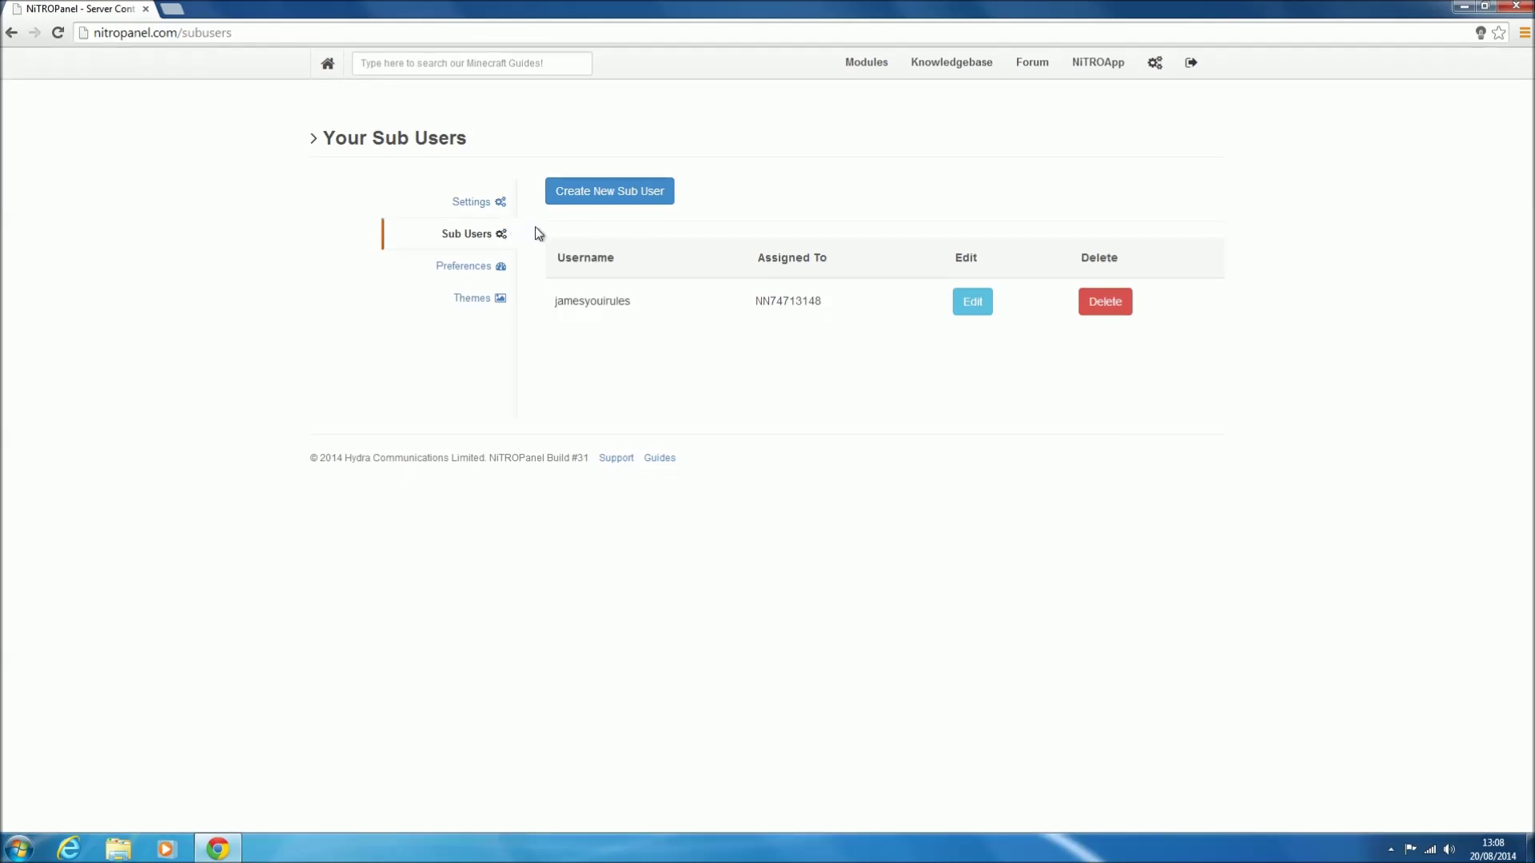